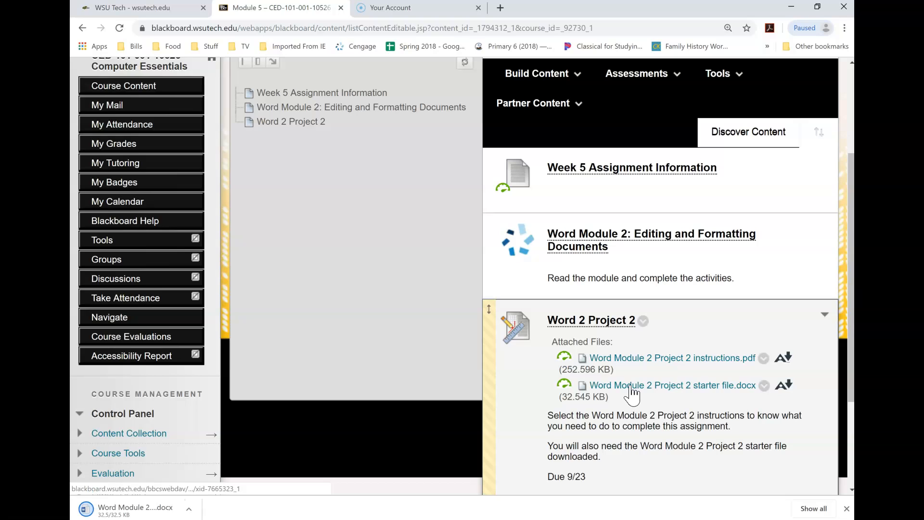
# Open the downloaded Word Module 2 Project 2 starter file in Word and enable editing.
pyautogui.click(131, 511)
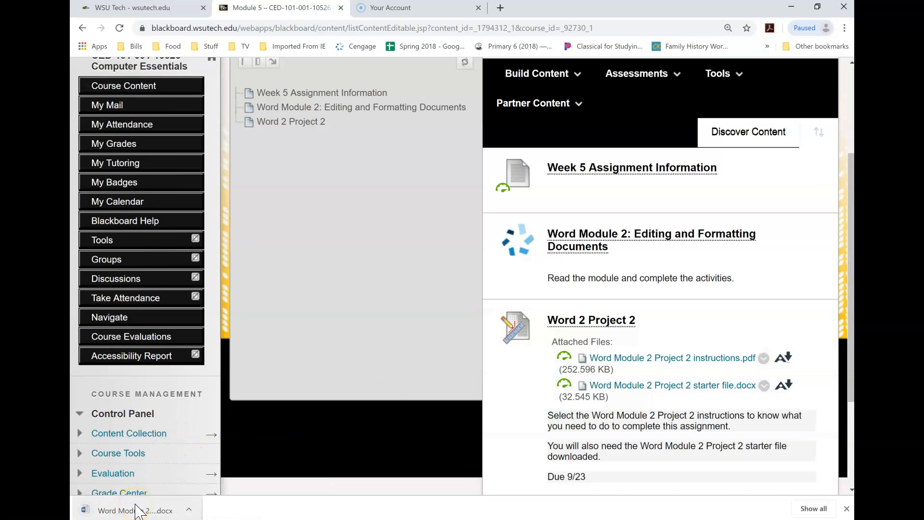
pyautogui.click(128, 508)
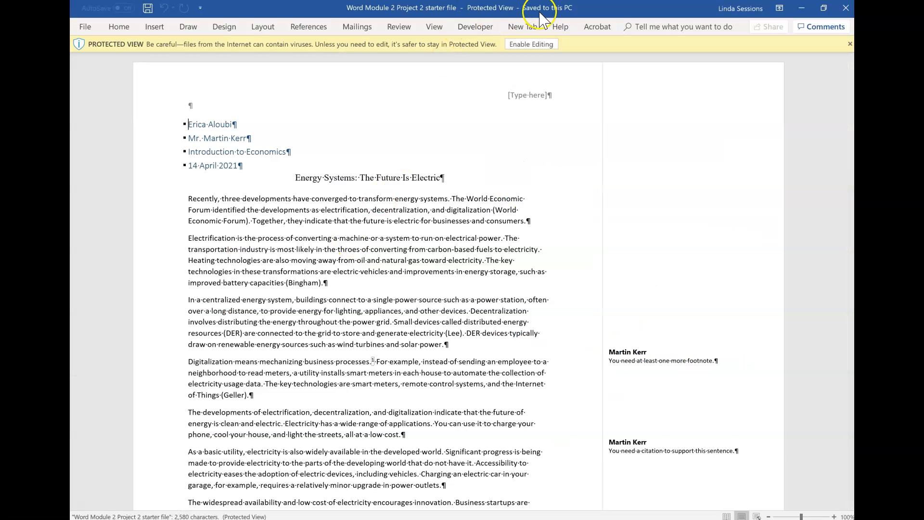
pyautogui.click(532, 45)
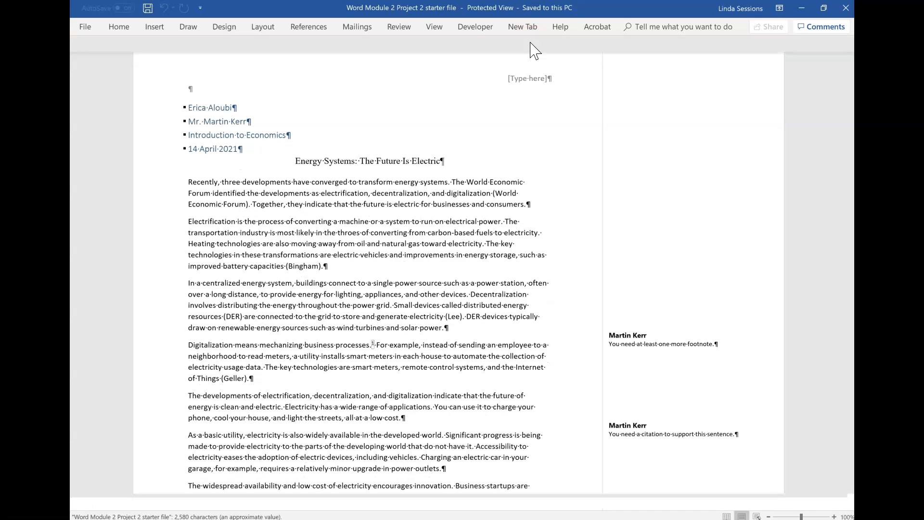
# Save a copy to the personal OneDrive, replacing "starter file" in the name Word Module 2 Project 2 starter file with the student's surname.
pyautogui.click(86, 25)
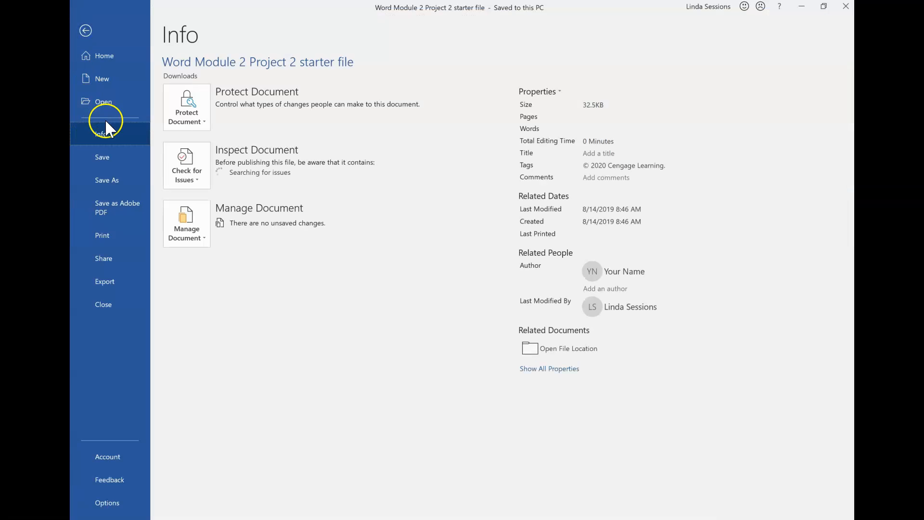
pyautogui.click(105, 178)
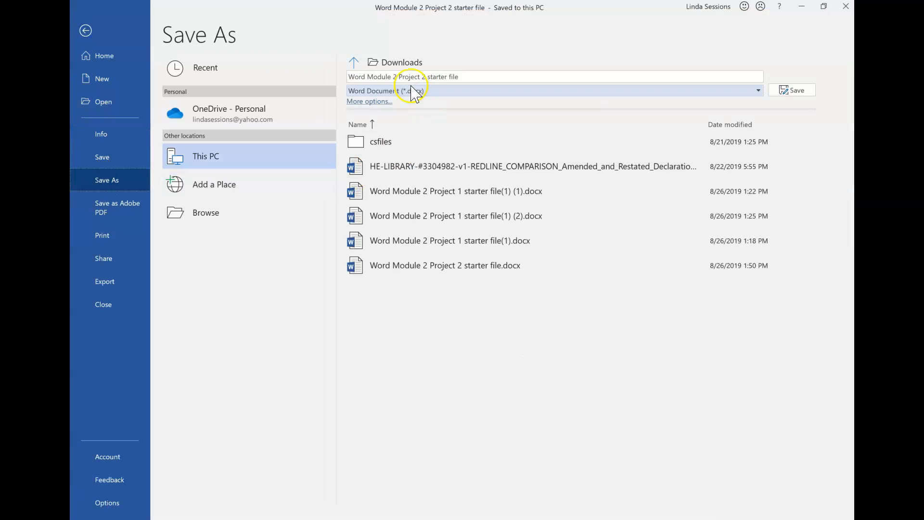
pyautogui.click(244, 109)
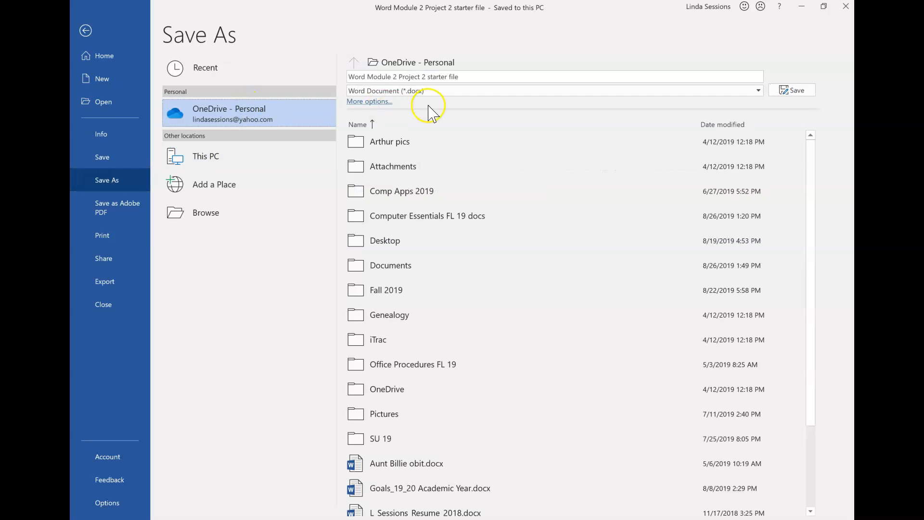
pyautogui.click(473, 77)
pyautogui.click(472, 77)
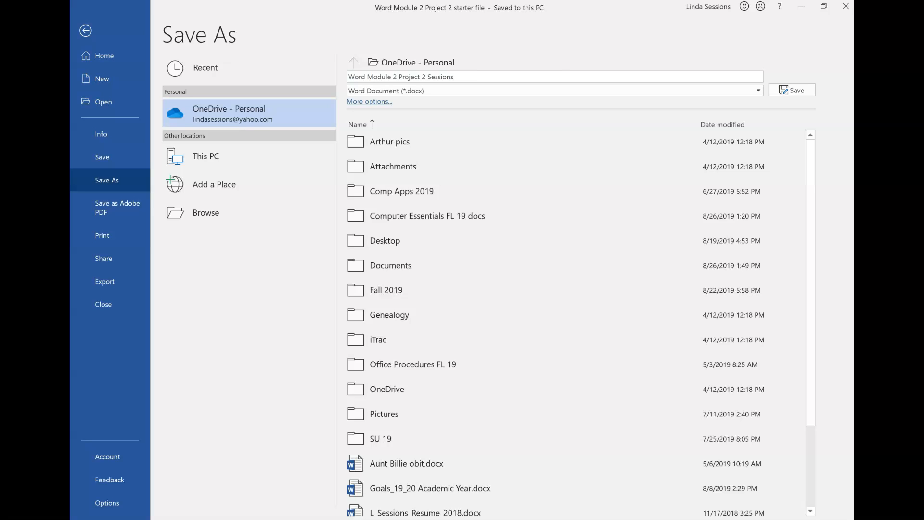
pyautogui.click(795, 89)
pyautogui.click(802, 89)
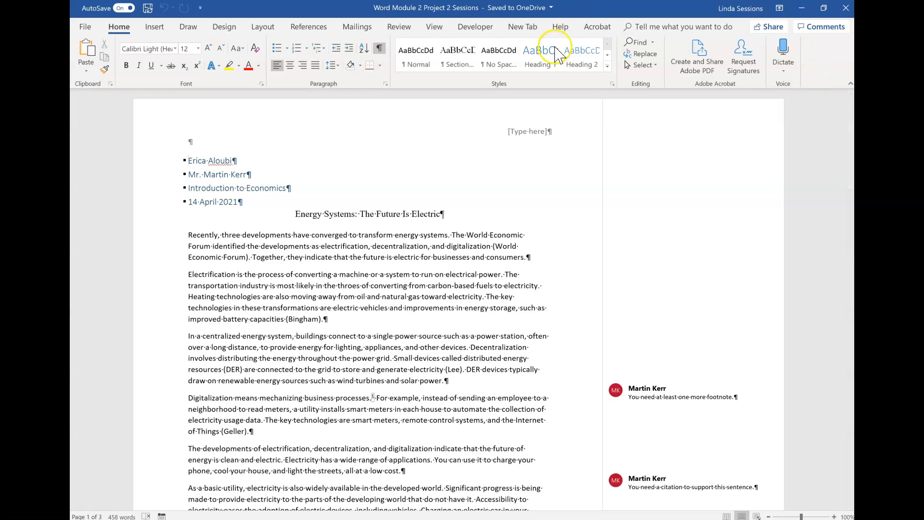
# Set the document's citation and bibliography style to MLA Seventh Edition.
pyautogui.click(433, 28)
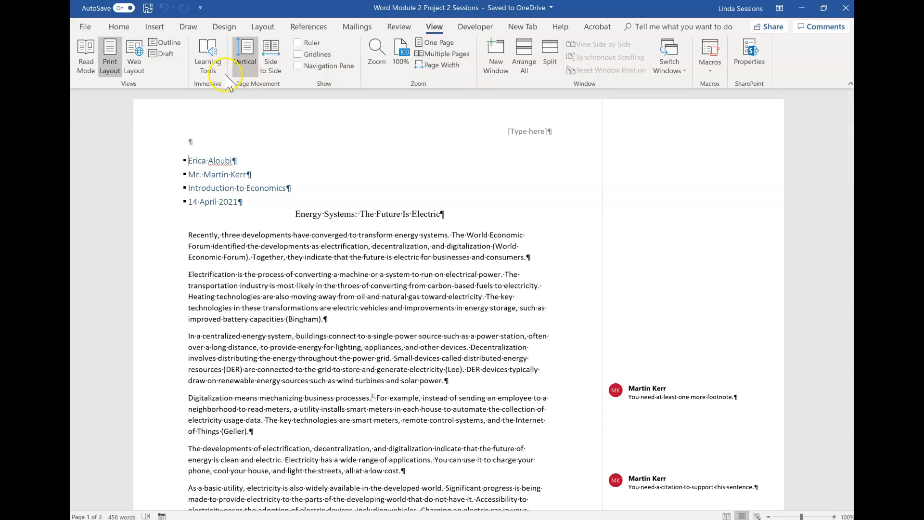
pyautogui.click(119, 28)
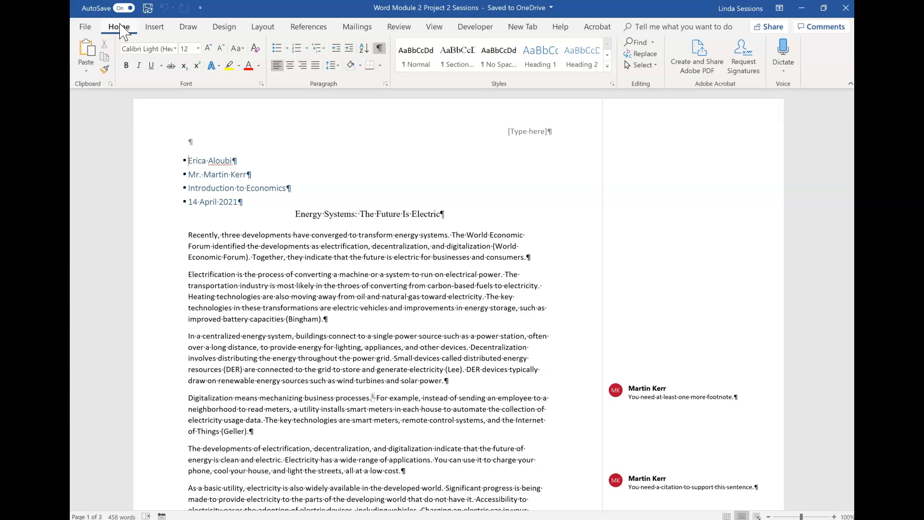
pyautogui.click(308, 27)
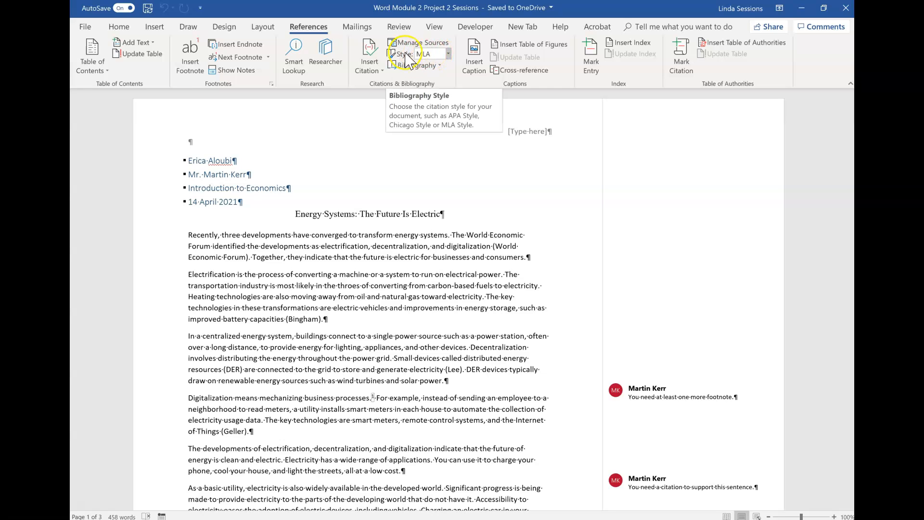
pyautogui.click(448, 52)
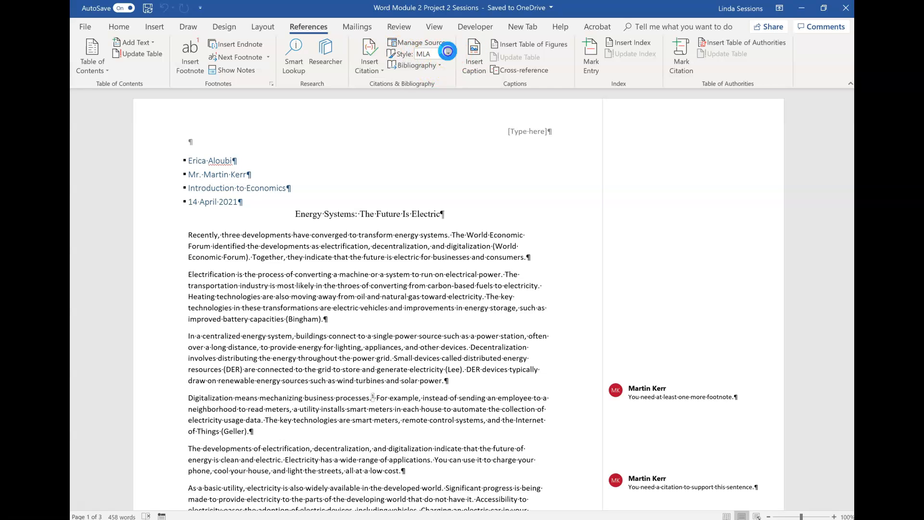
pyautogui.click(448, 52)
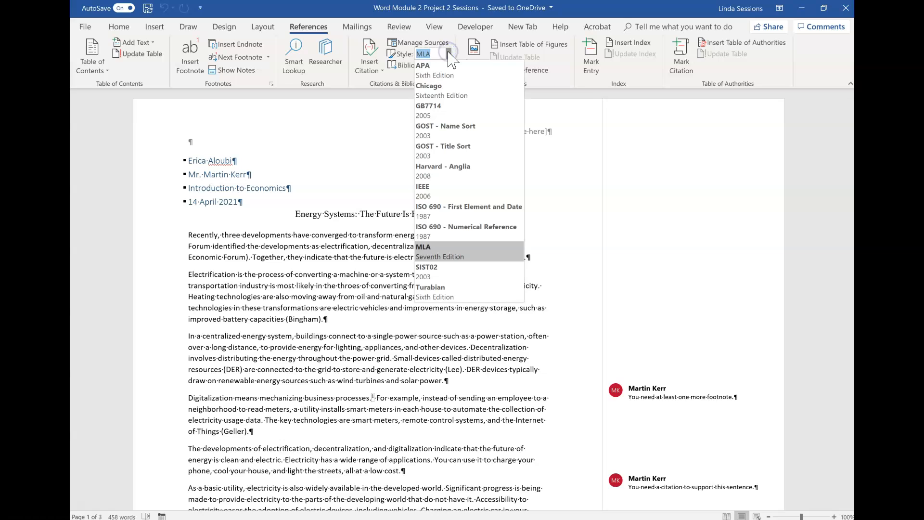
pyautogui.click(455, 251)
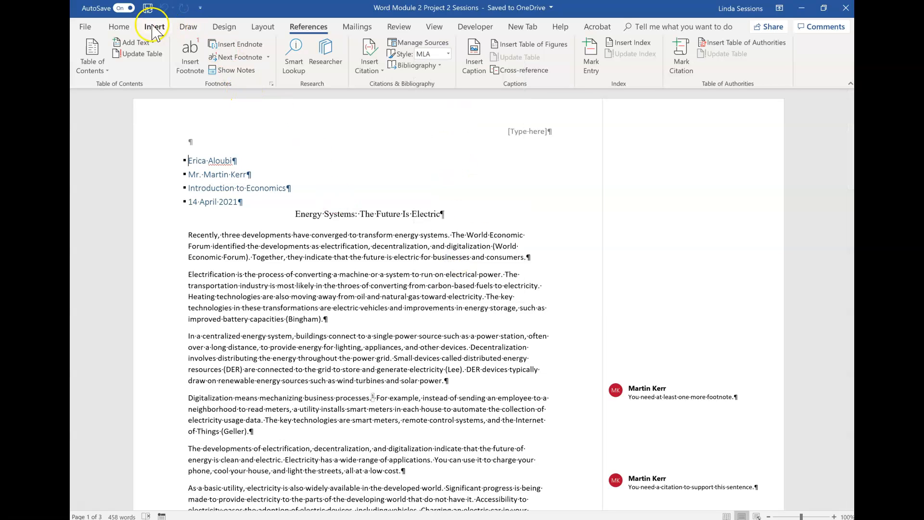
# Modify the Normal style to use the Times New Roman font at 12 points.
pyautogui.click(118, 27)
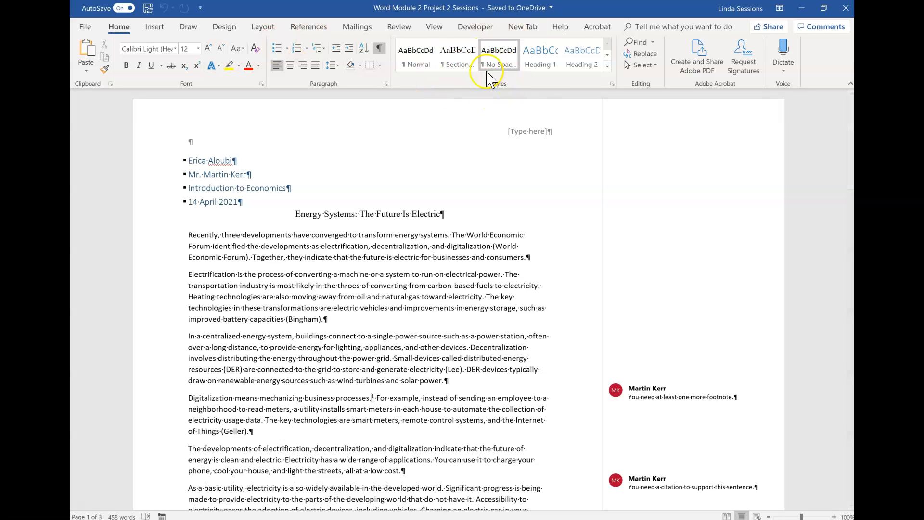
pyautogui.click(612, 85)
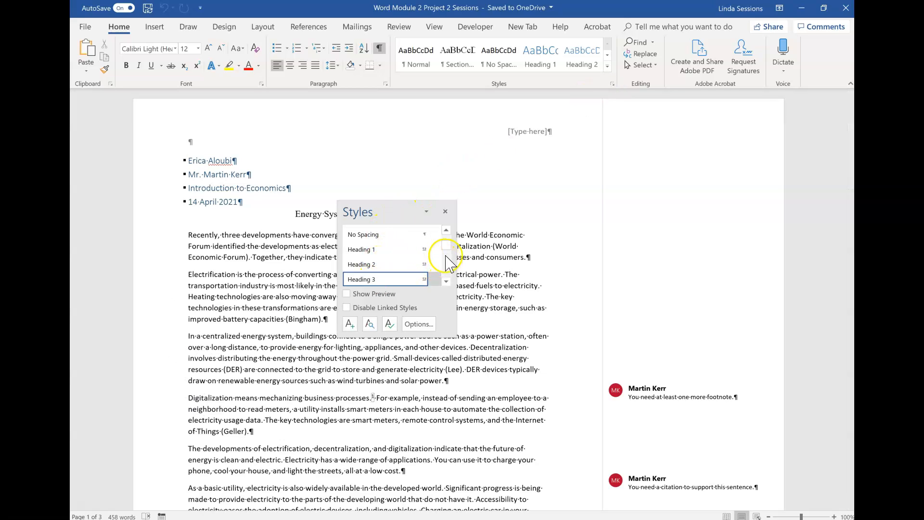
pyautogui.click(446, 239)
pyautogui.click(445, 240)
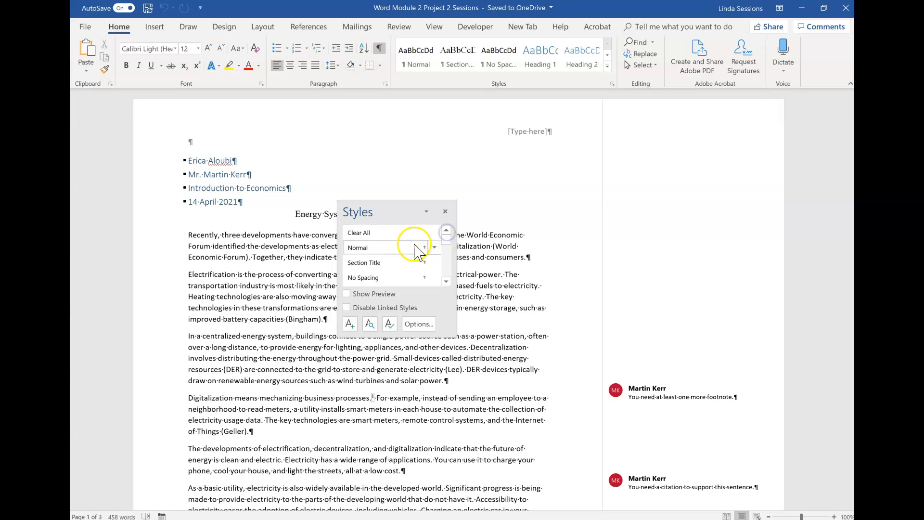
pyautogui.click(433, 247)
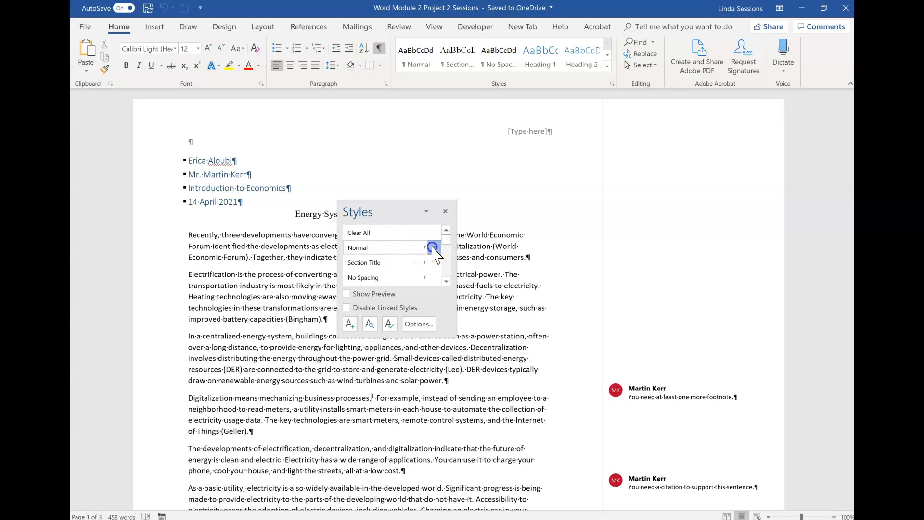
pyautogui.click(350, 278)
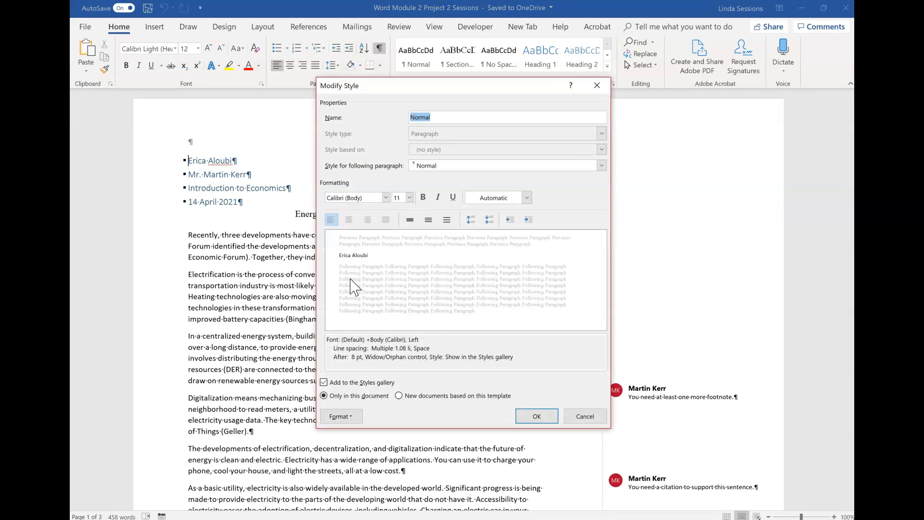
pyautogui.click(386, 197)
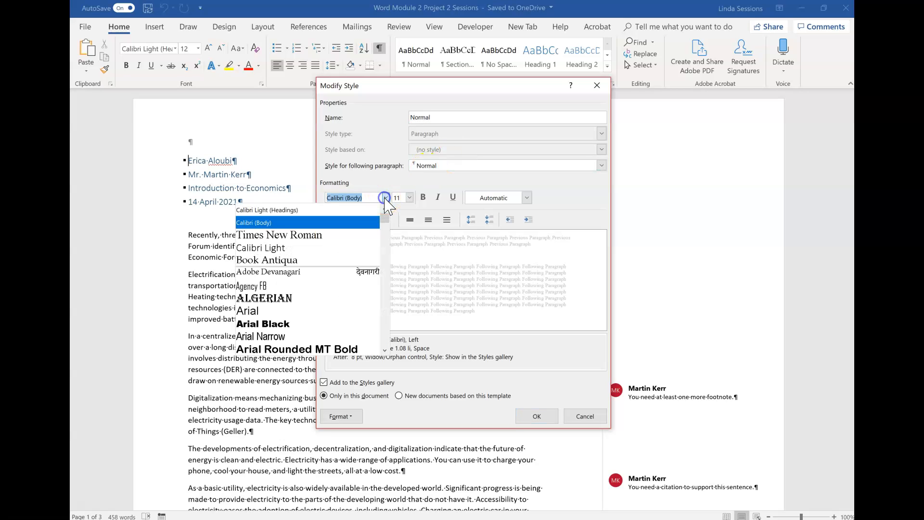
pyautogui.click(359, 235)
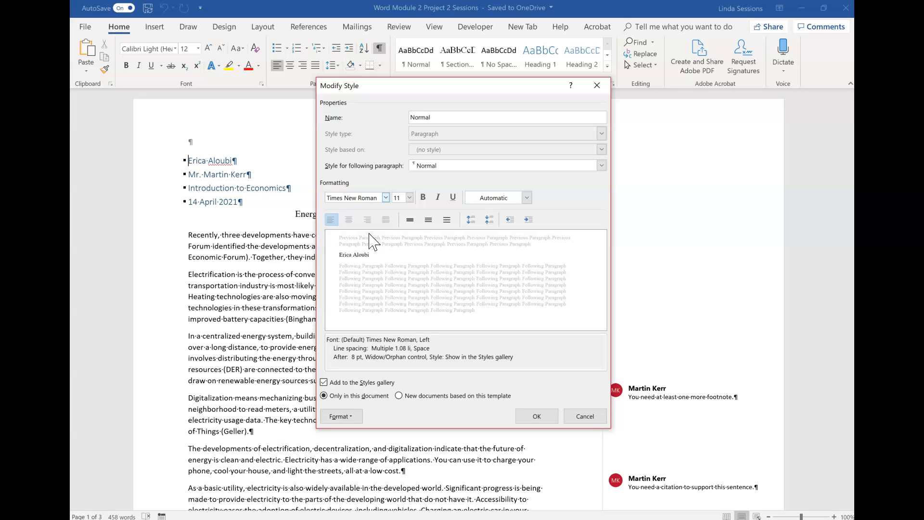
pyautogui.click(409, 197)
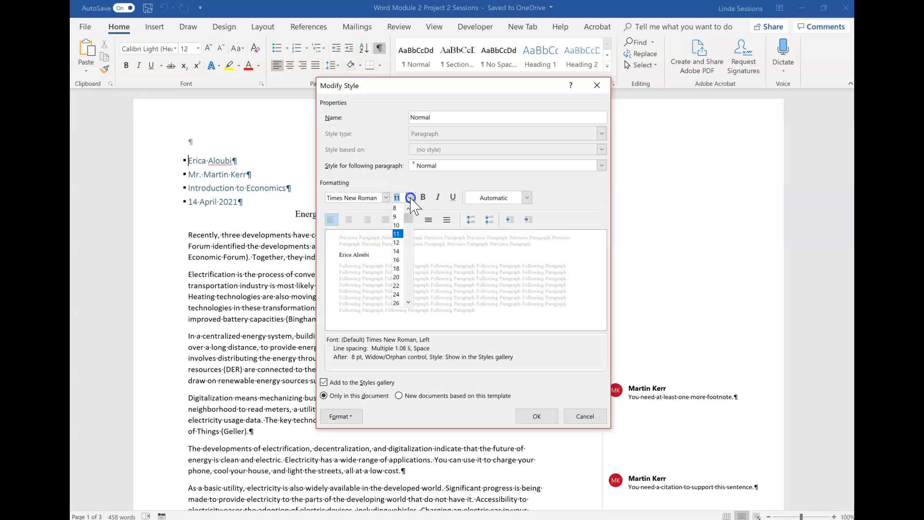
pyautogui.click(397, 242)
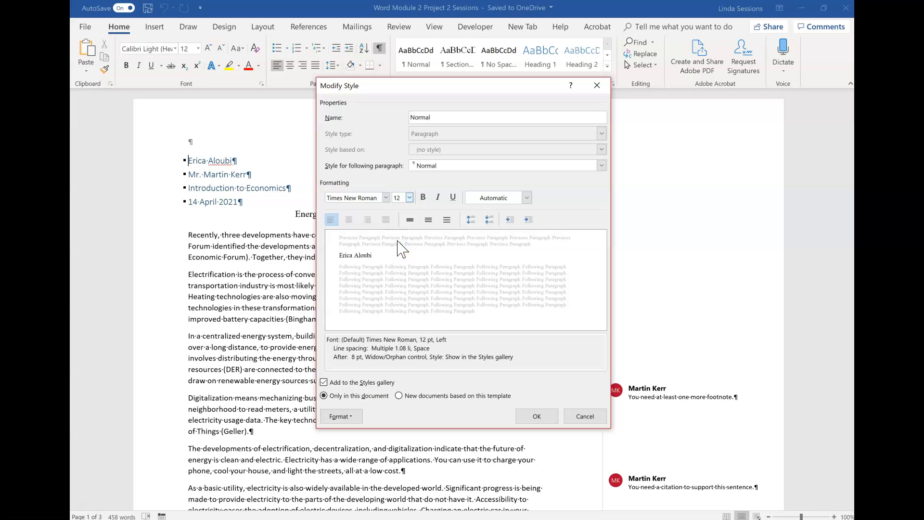
# Give the Normal style double line spacing and 0 pt spacing after paragraphs, and save the style changes.
pyautogui.click(340, 417)
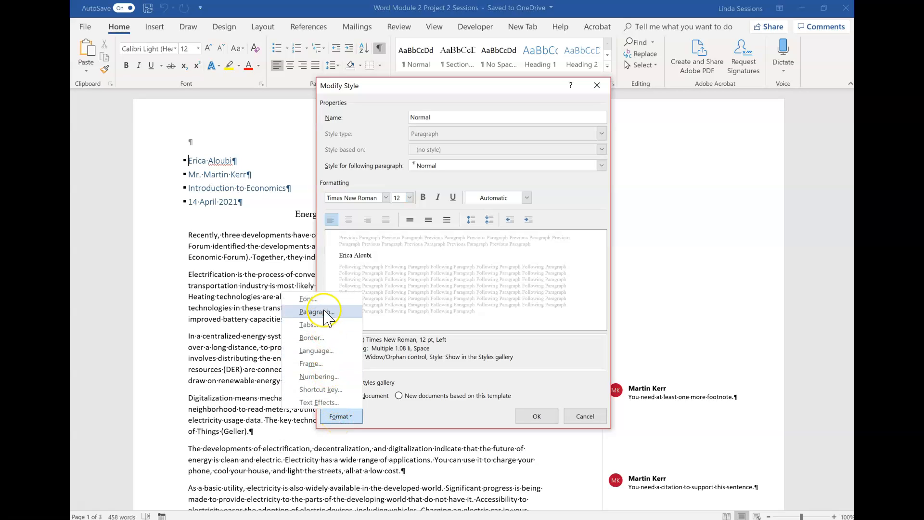
pyautogui.click(324, 312)
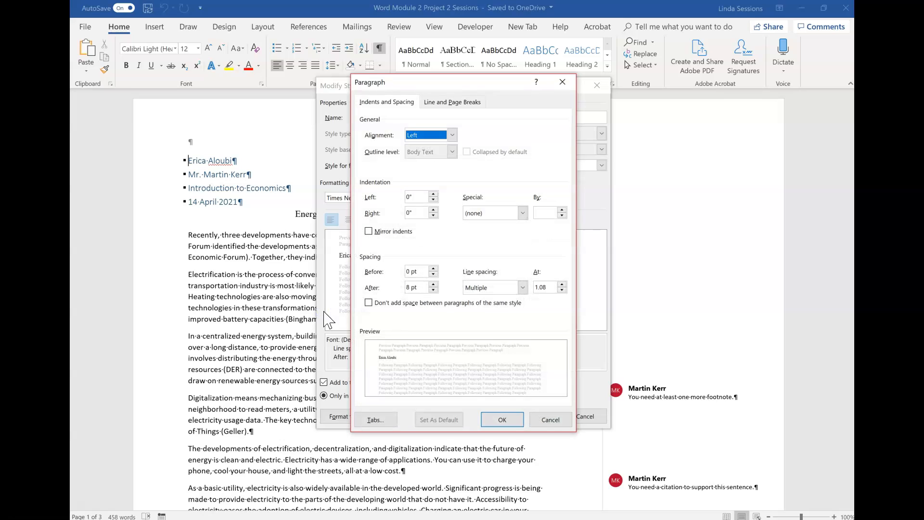
pyautogui.click(522, 287)
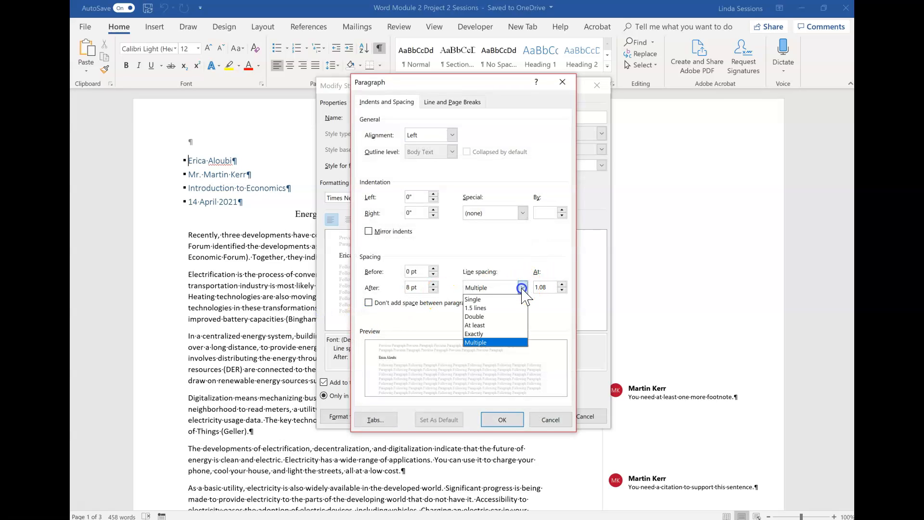
pyautogui.click(502, 318)
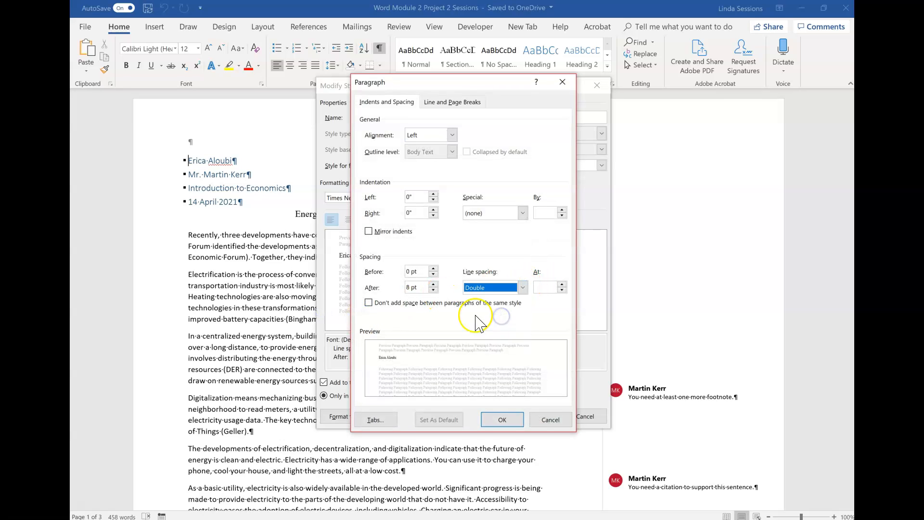
pyautogui.click(433, 289)
pyautogui.click(433, 289)
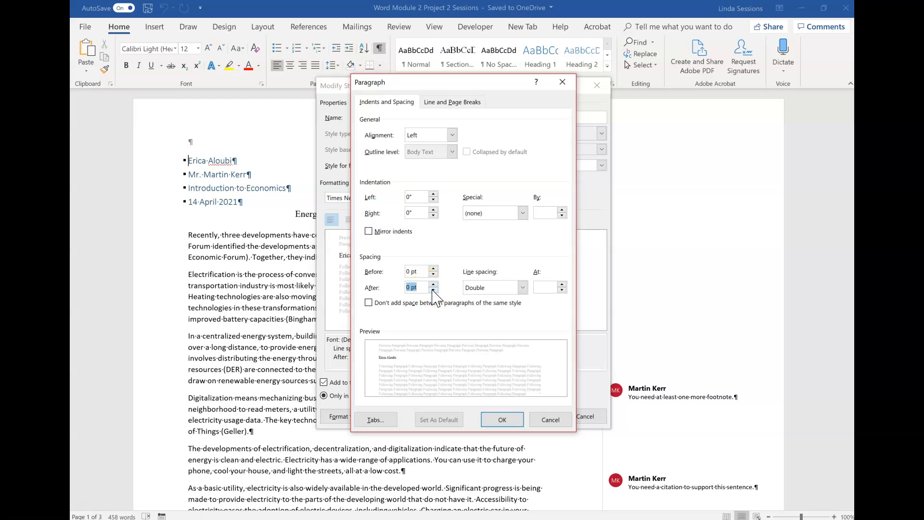
pyautogui.click(503, 423)
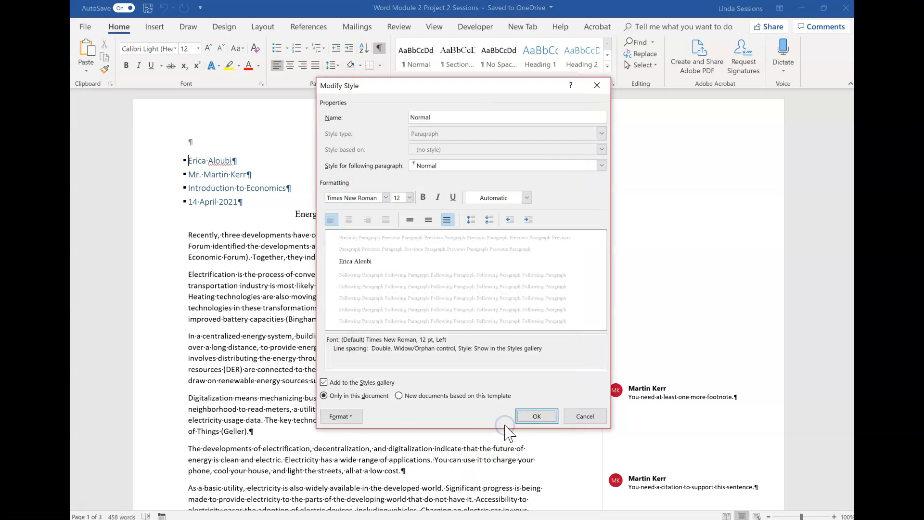
pyautogui.click(537, 416)
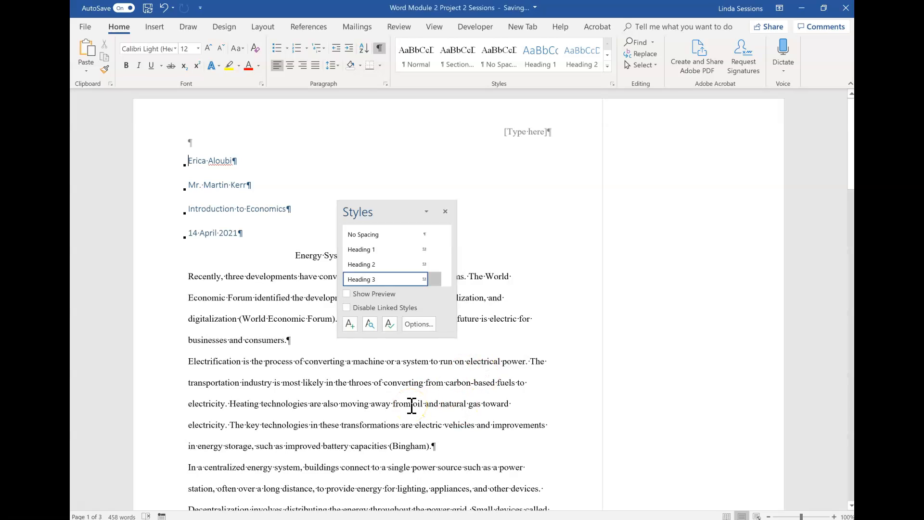
pyautogui.click(445, 212)
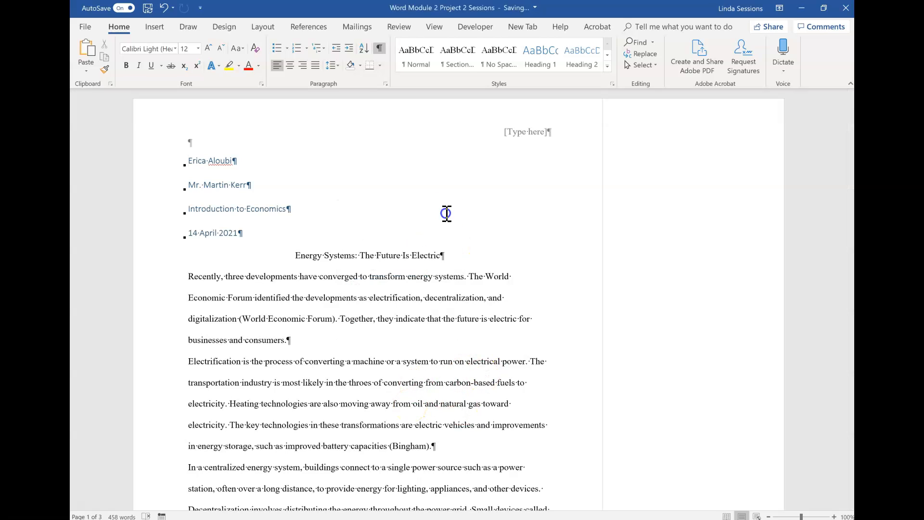
# Apply the Normal style to the student name line at the start of the paper.
pyautogui.scroll(-3, 447, 213)
pyautogui.scroll(-6, 446, 213)
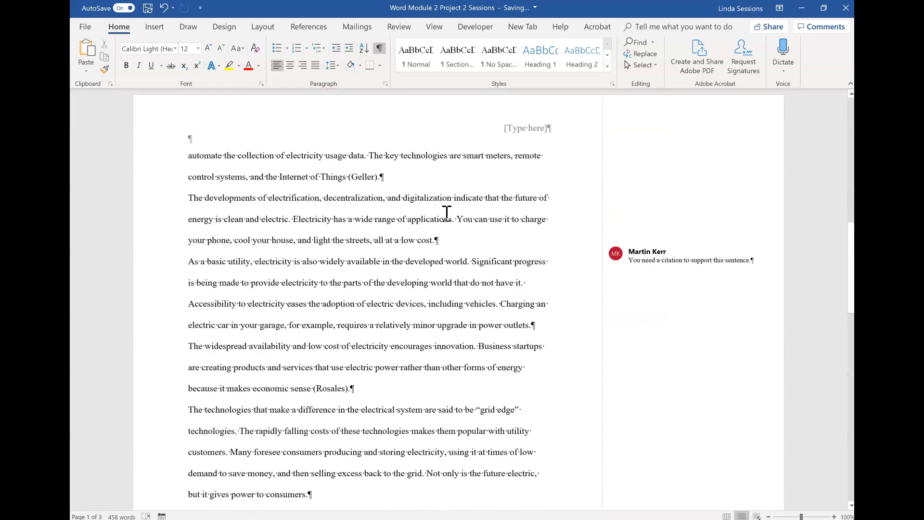
pyautogui.scroll(-5, 446, 213)
pyautogui.scroll(4, 447, 214)
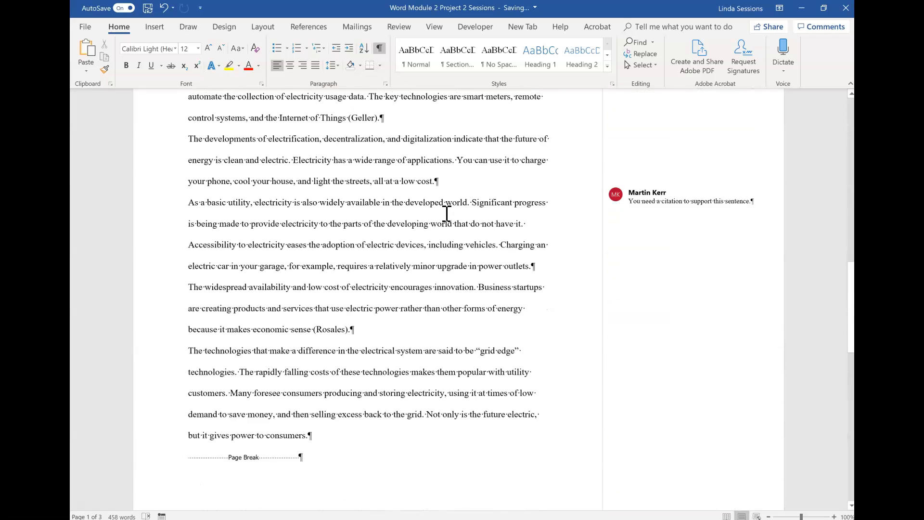
pyautogui.scroll(8, 446, 213)
pyautogui.scroll(2, 446, 213)
pyautogui.scroll(-1, 446, 213)
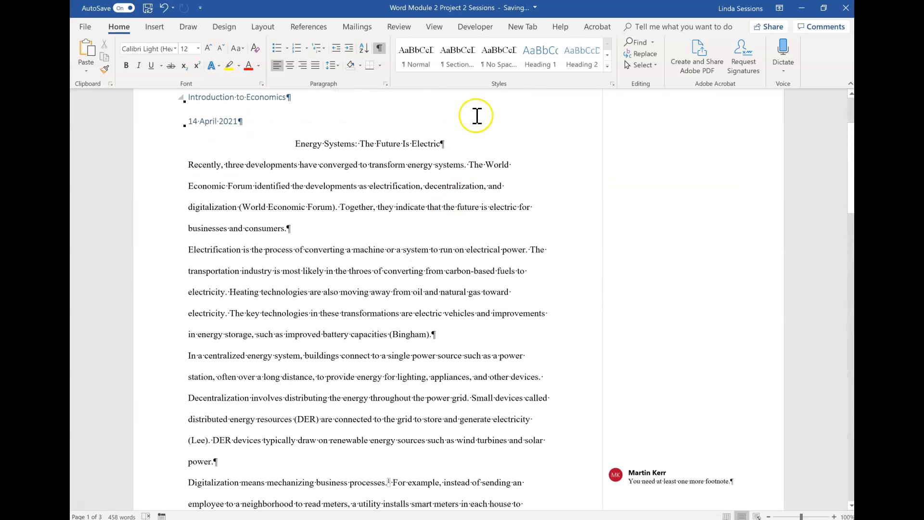
pyautogui.click(410, 67)
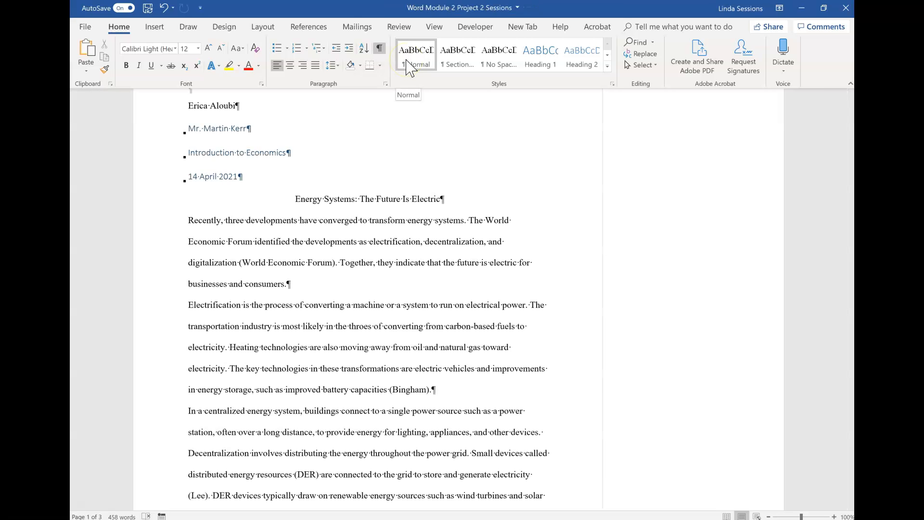
# Replace the placeholder text in the page header with the student's last name followed by a space.
pyautogui.scroll(1, 186, 127)
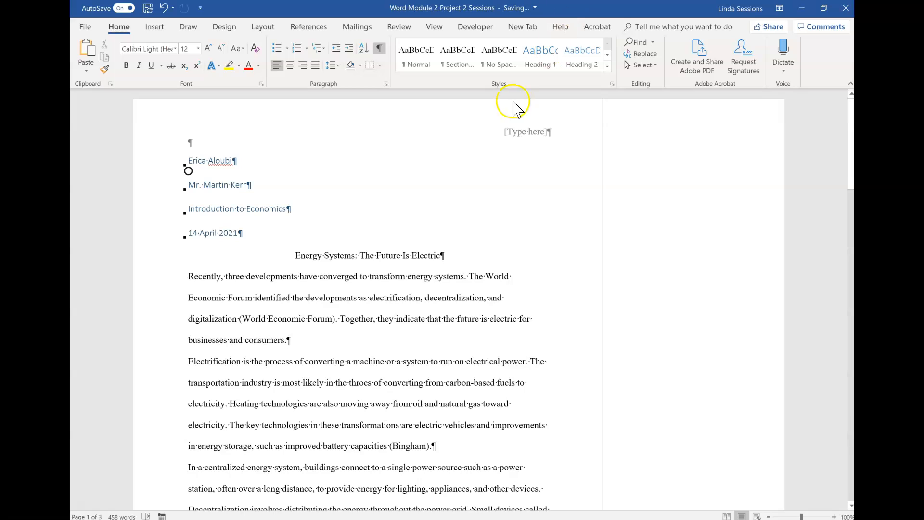
pyautogui.doubleClick(459, 128)
pyautogui.click(523, 134)
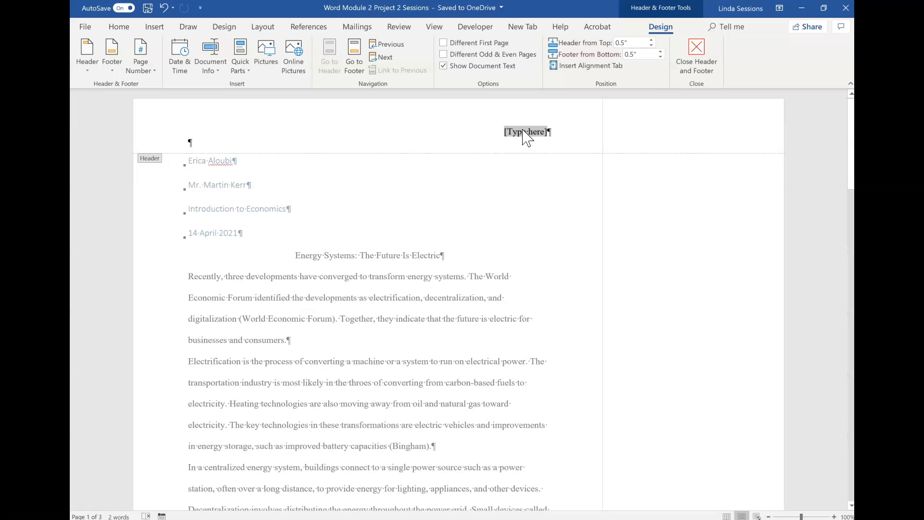
pyautogui.write('Aloubi')
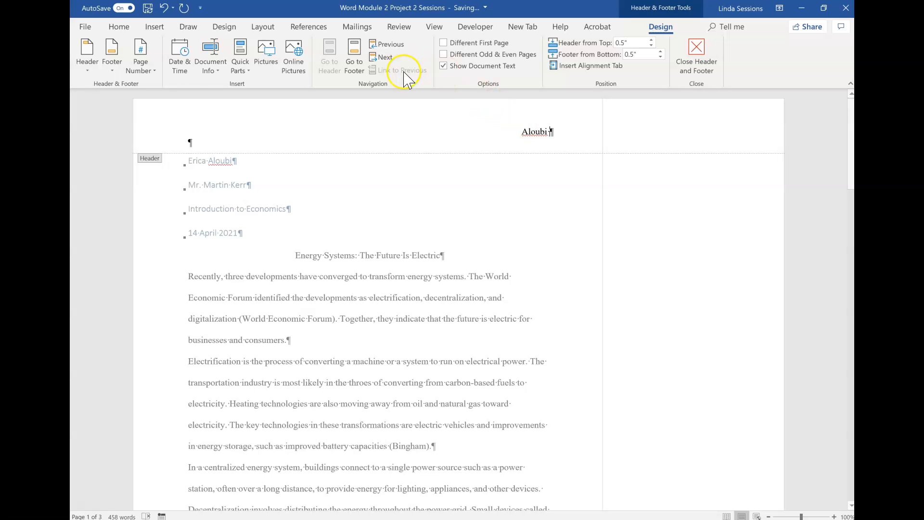
# Insert a Plain Number page number at the current position after the last name, and close the header.
pyautogui.click(153, 75)
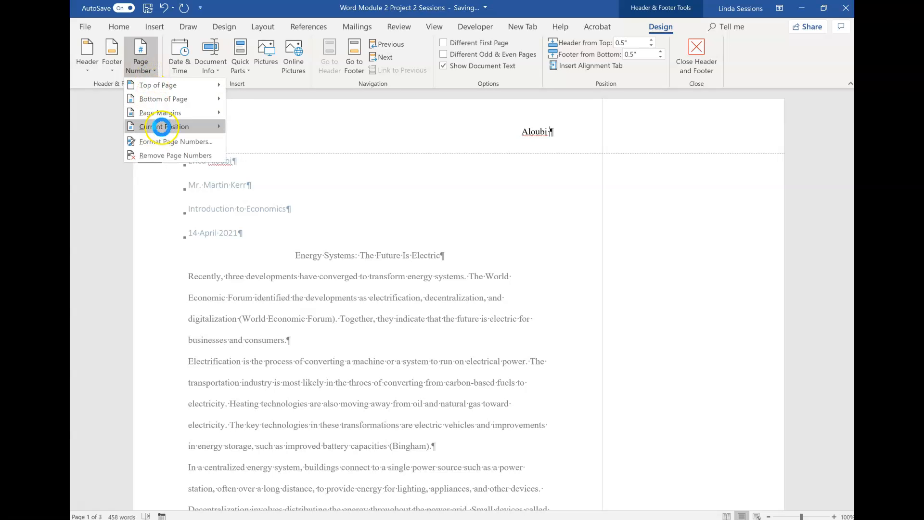
pyautogui.moveTo(162, 129)
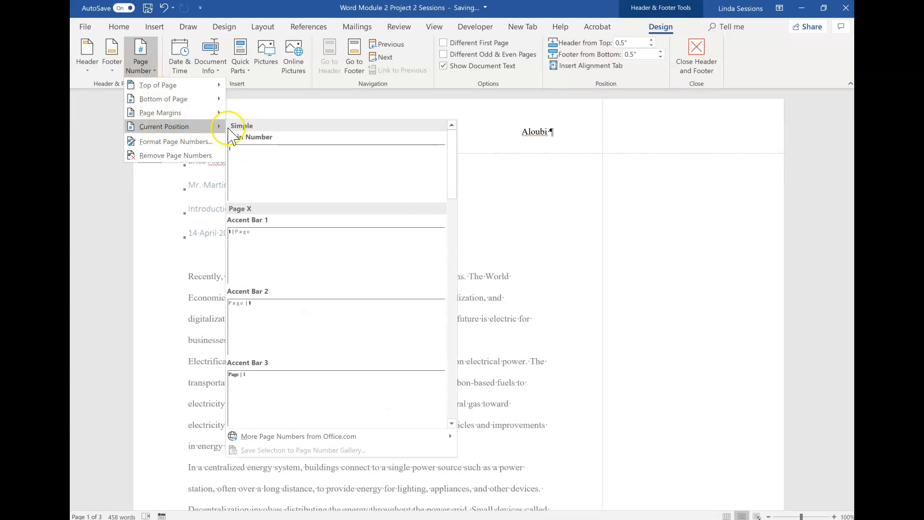
pyautogui.click(256, 162)
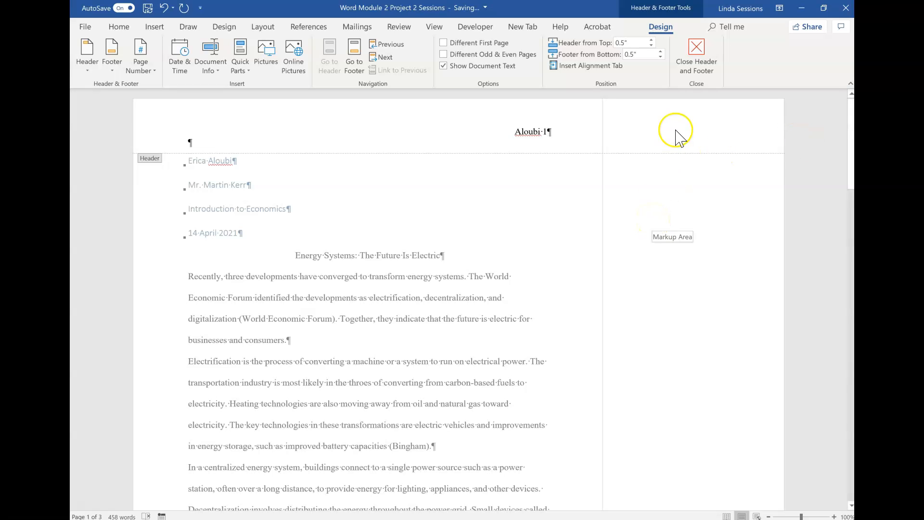
pyautogui.click(694, 52)
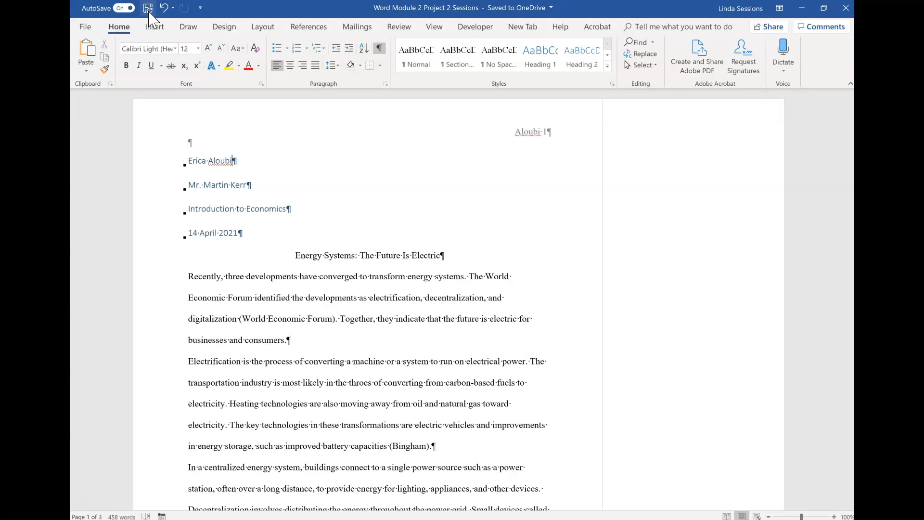
# Give the first body paragraph, beginning "Recently, three developments", a first line indent of 0.5".
pyautogui.click(96, 98)
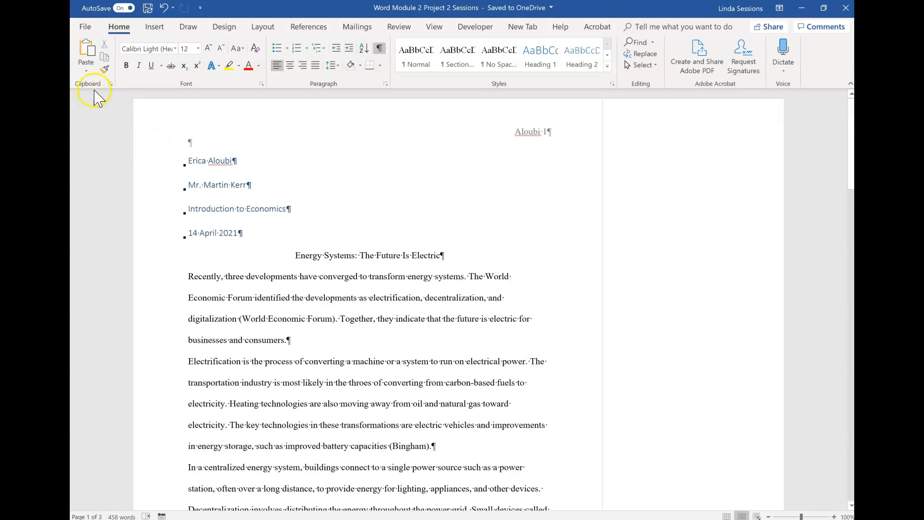
pyautogui.click(191, 278)
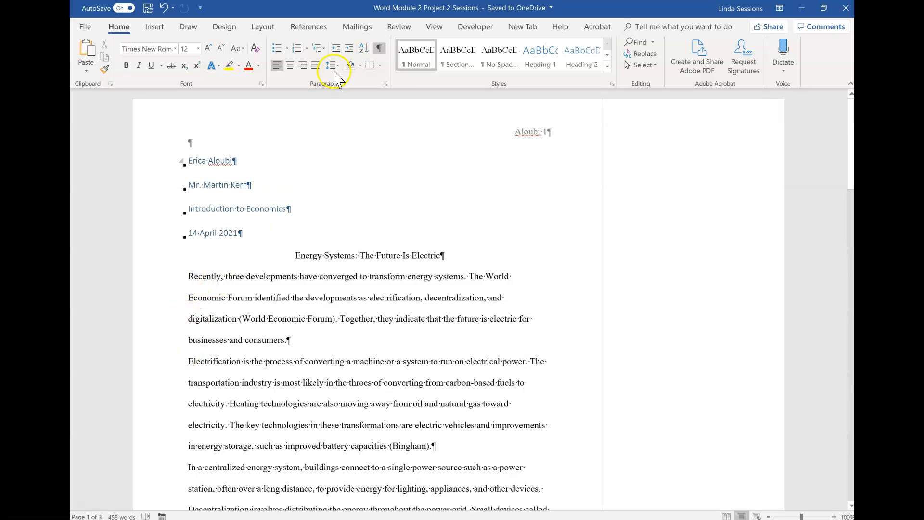
pyautogui.click(385, 84)
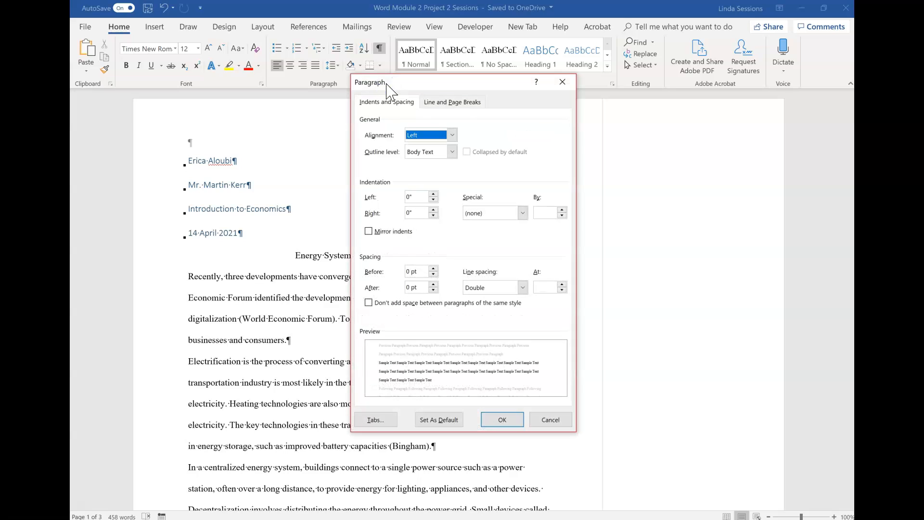
pyautogui.click(522, 212)
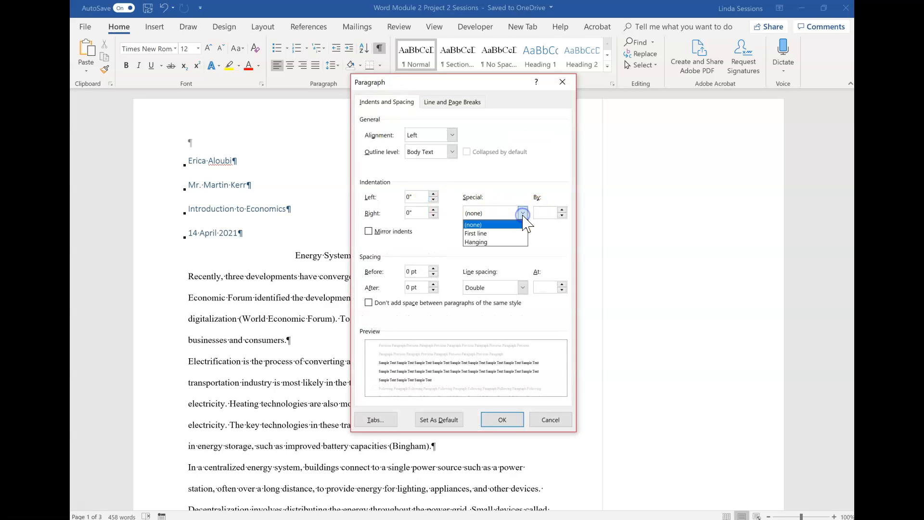
pyautogui.click(507, 233)
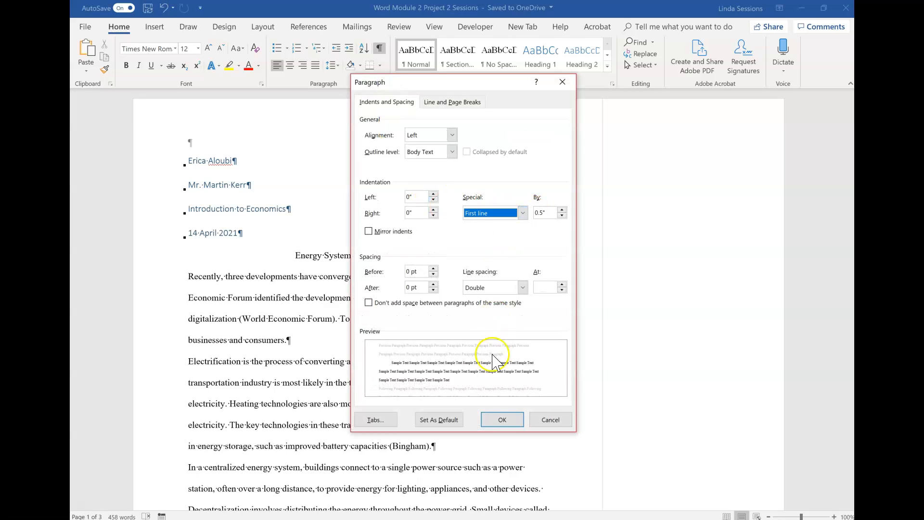
pyautogui.click(501, 419)
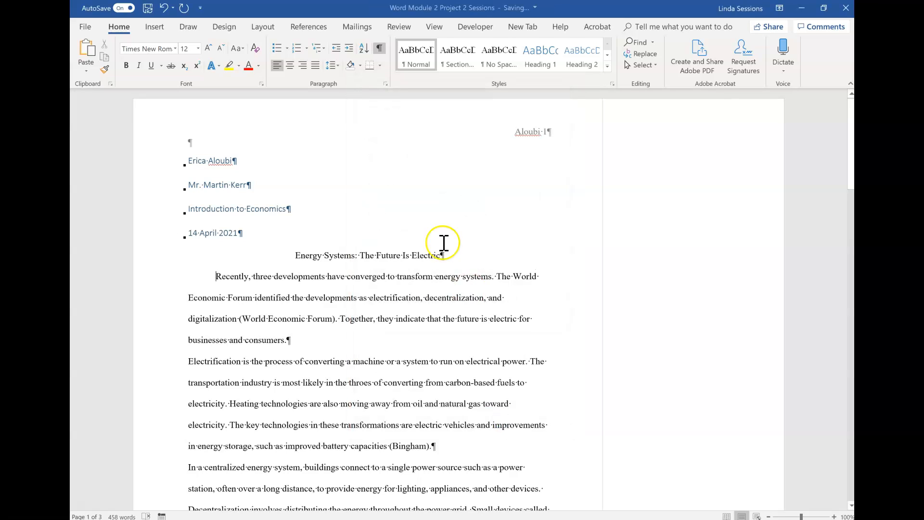
# Modify the Normal style to include a 0.5" first line indent, and save the style change.
pyautogui.click(612, 83)
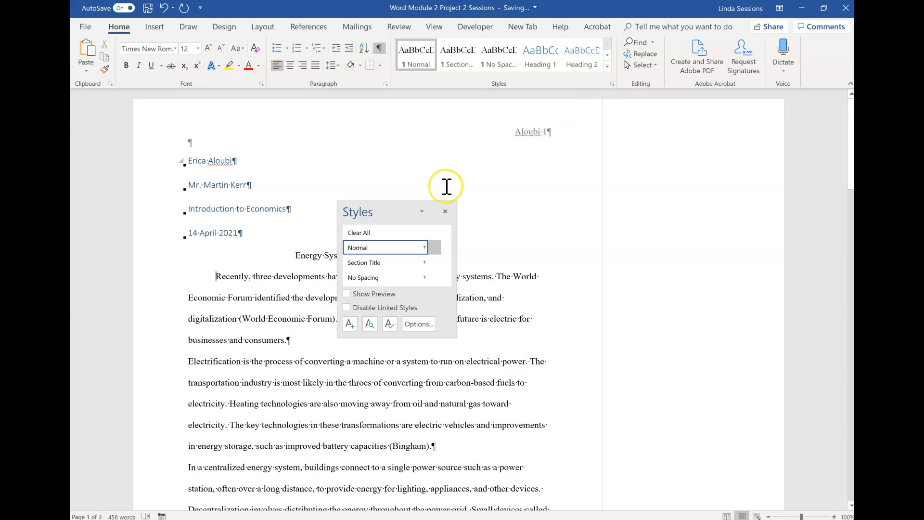
pyautogui.click(433, 247)
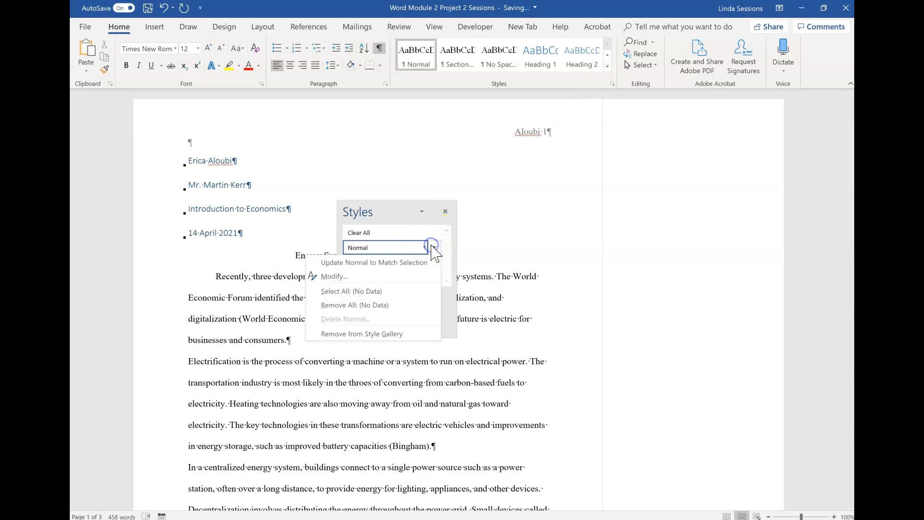
pyautogui.click(400, 277)
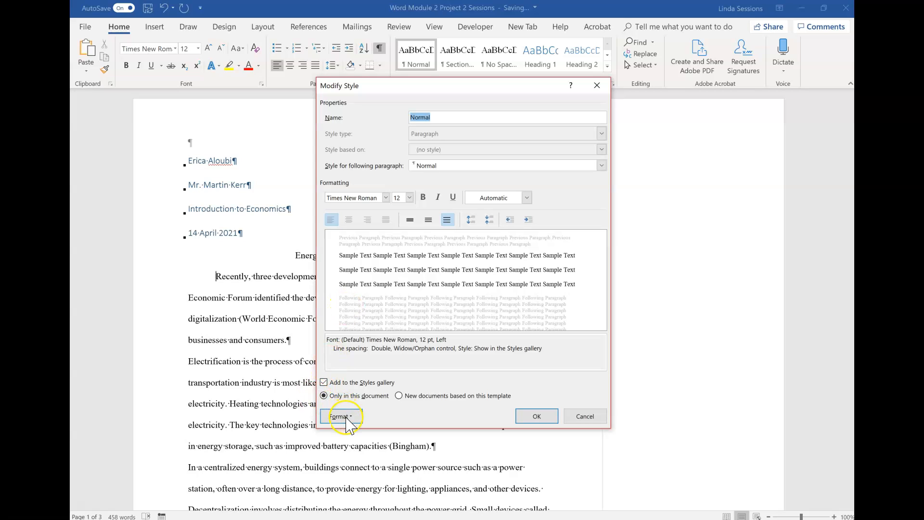
pyautogui.click(345, 417)
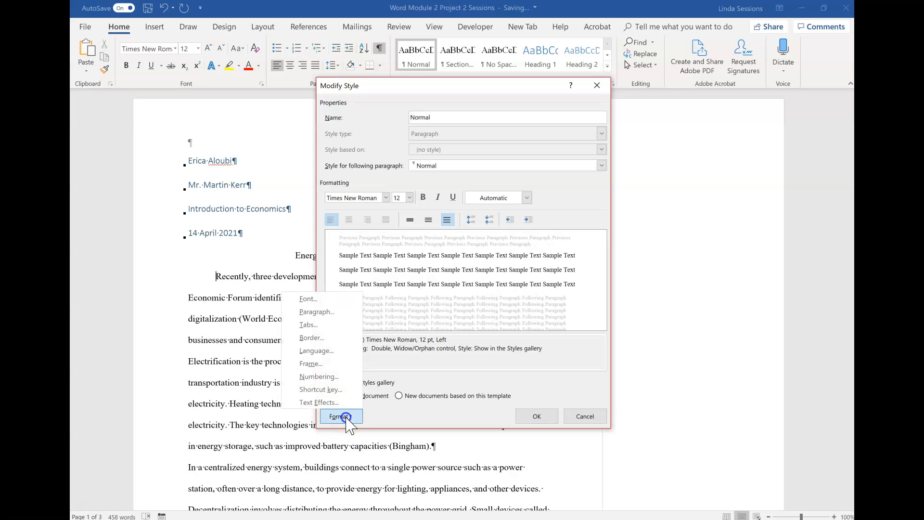
pyautogui.click(318, 312)
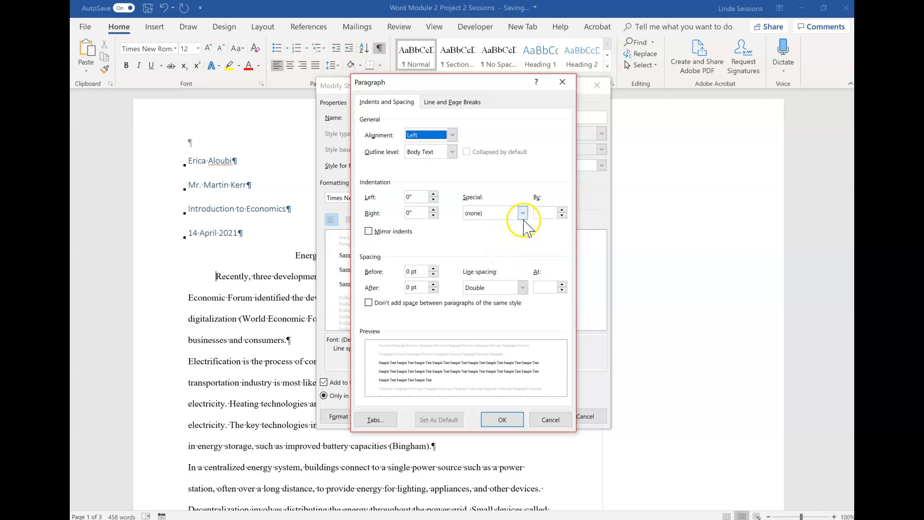
pyautogui.click(523, 215)
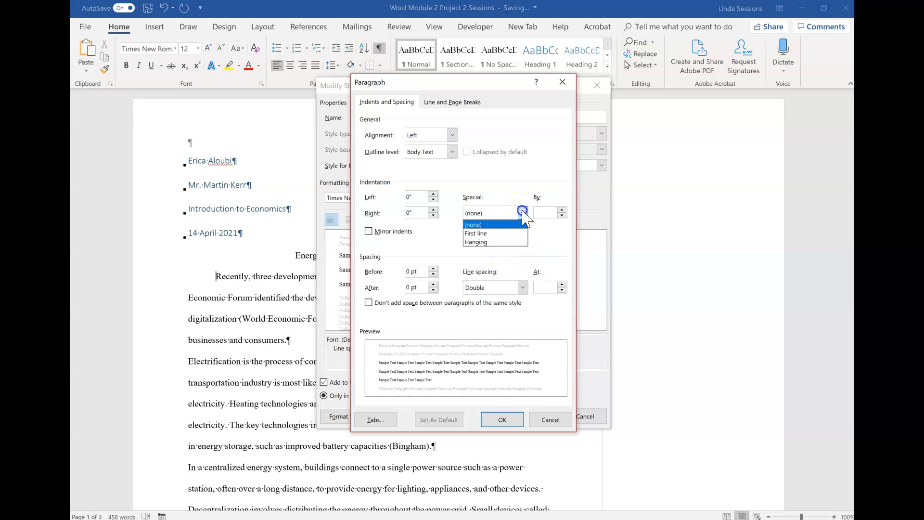
pyautogui.click(513, 234)
pyautogui.click(500, 420)
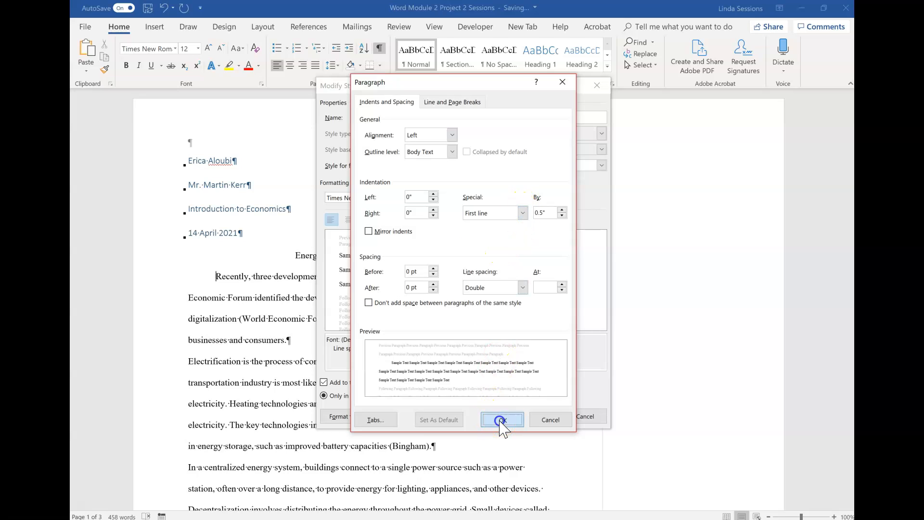
pyautogui.click(545, 415)
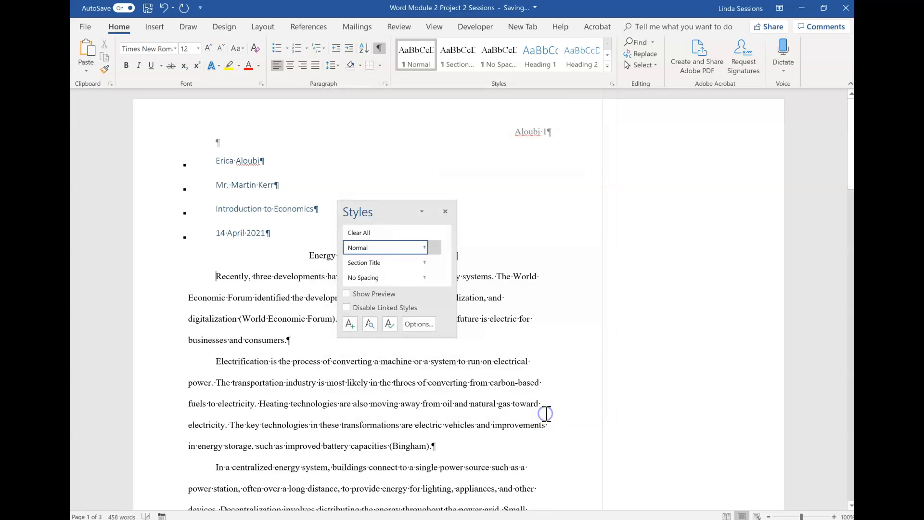
pyautogui.click(451, 210)
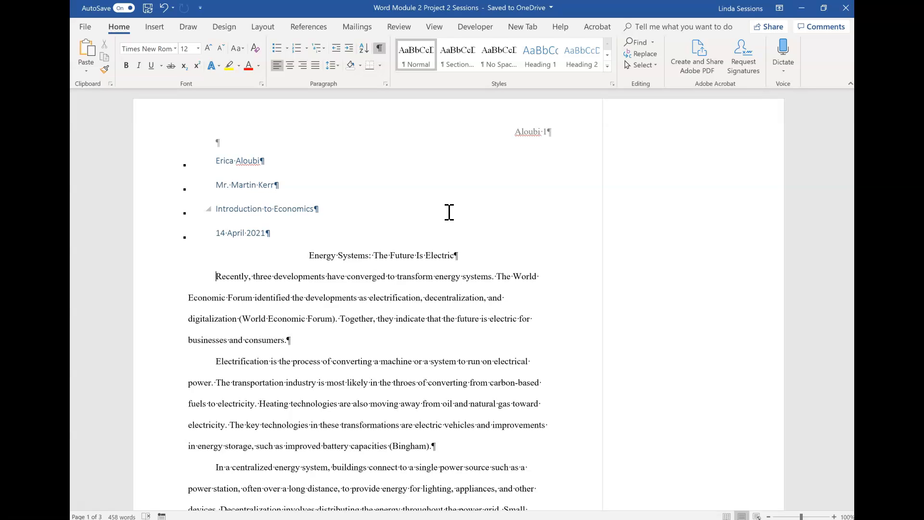
# Insert a footnote after the sentence ending "run on electrical power." in the second body paragraph.
pyautogui.scroll(-3, 448, 212)
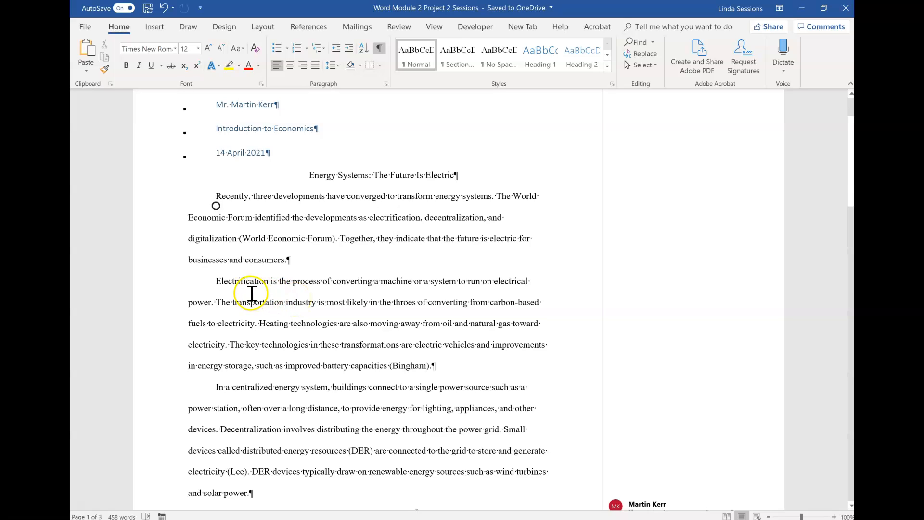
pyautogui.click(213, 302)
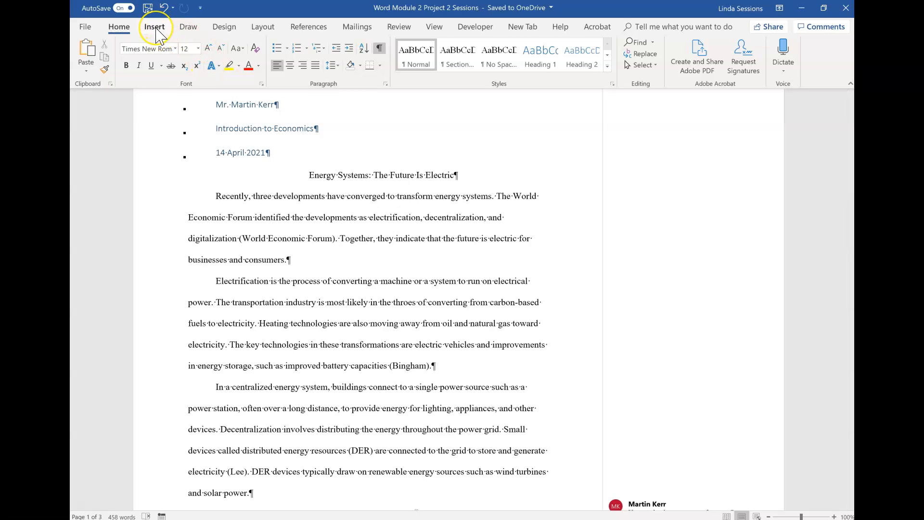
pyautogui.click(309, 28)
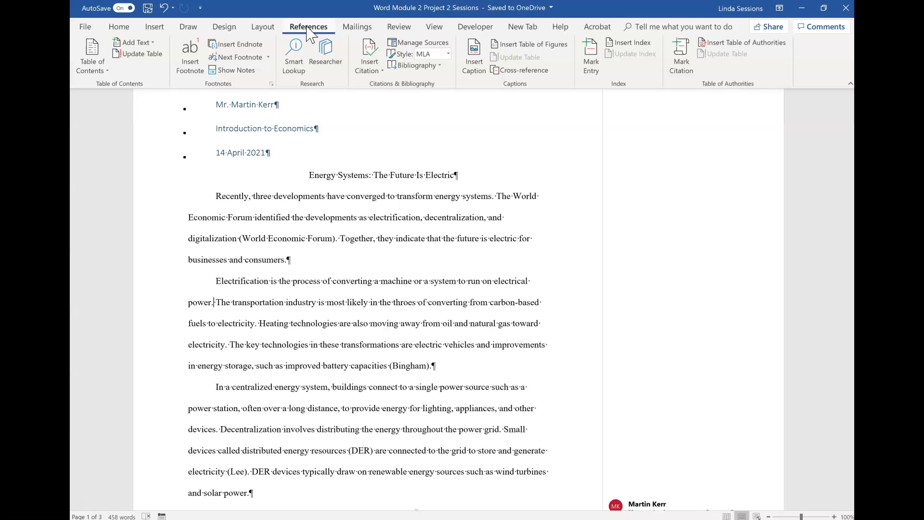
pyautogui.click(192, 73)
pyautogui.click(193, 72)
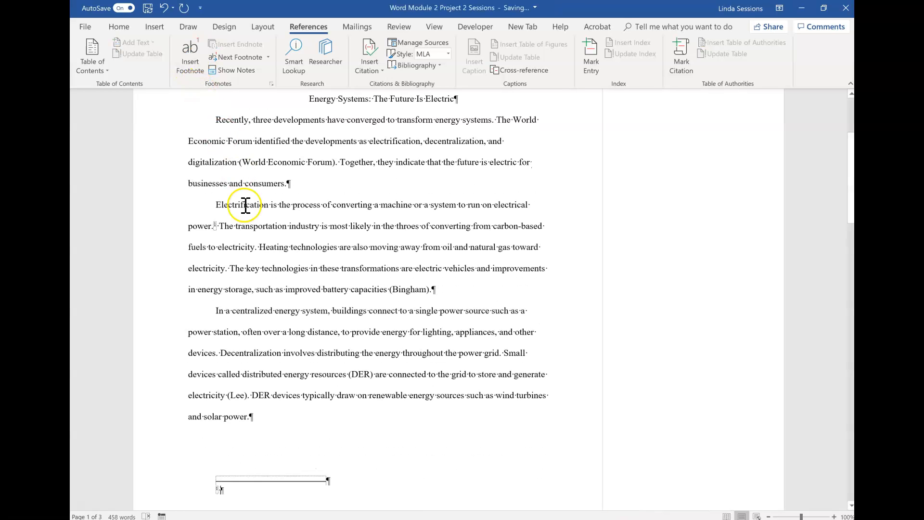
# Enter the footnote text "In can also mean providing electricity to a state or region.".
pyautogui.click(258, 246)
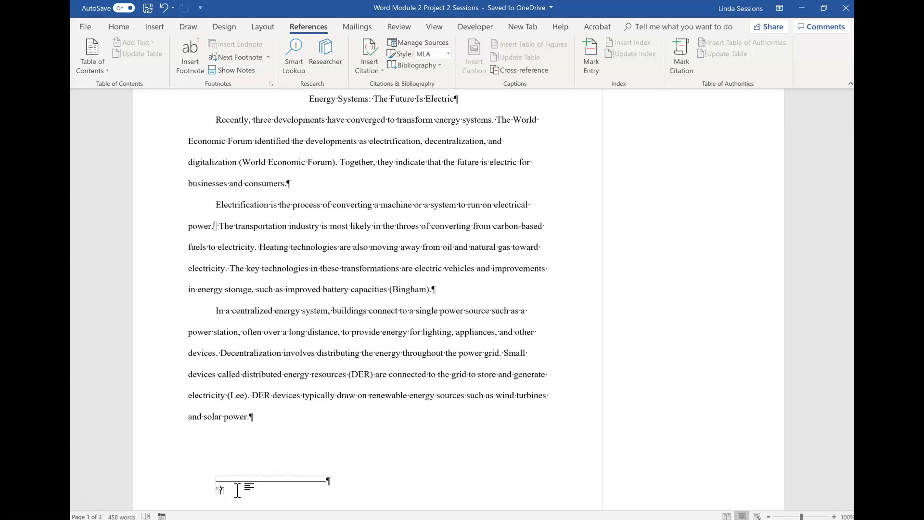
pyautogui.write('In cal a')
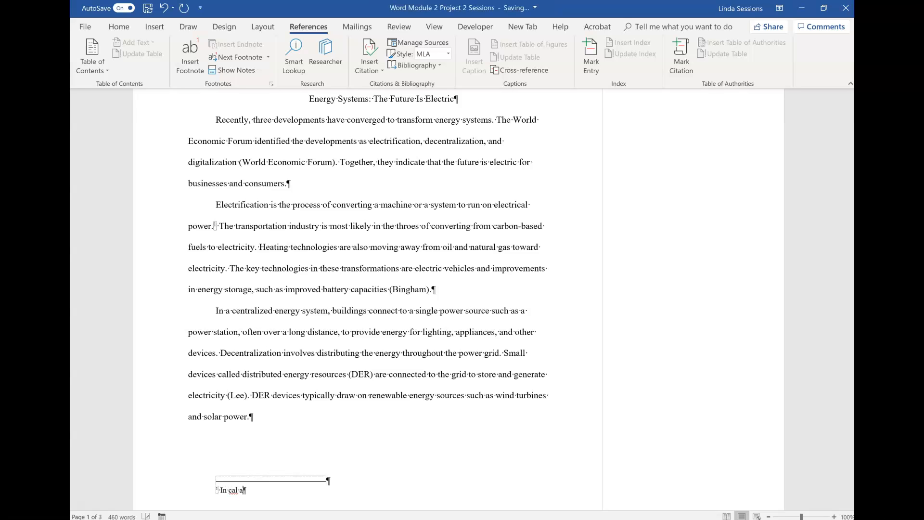
pyautogui.write('lso mean providing electricity to a state or')
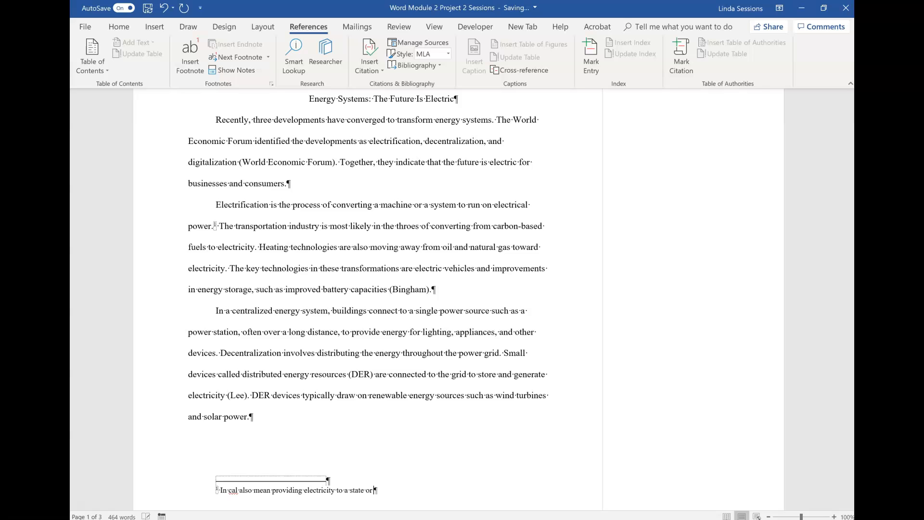
pyautogui.write(' region.')
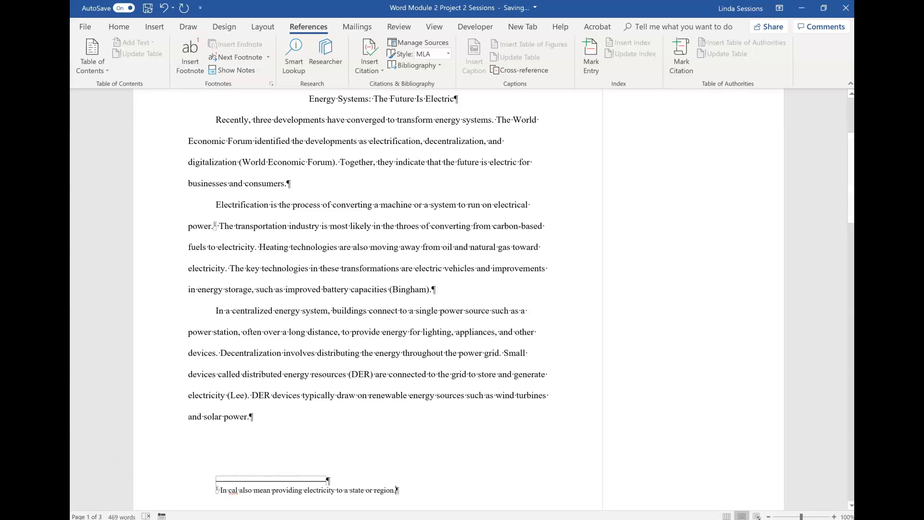
pyautogui.click(238, 489)
pyautogui.press('BackSpace')
pyautogui.write('n')
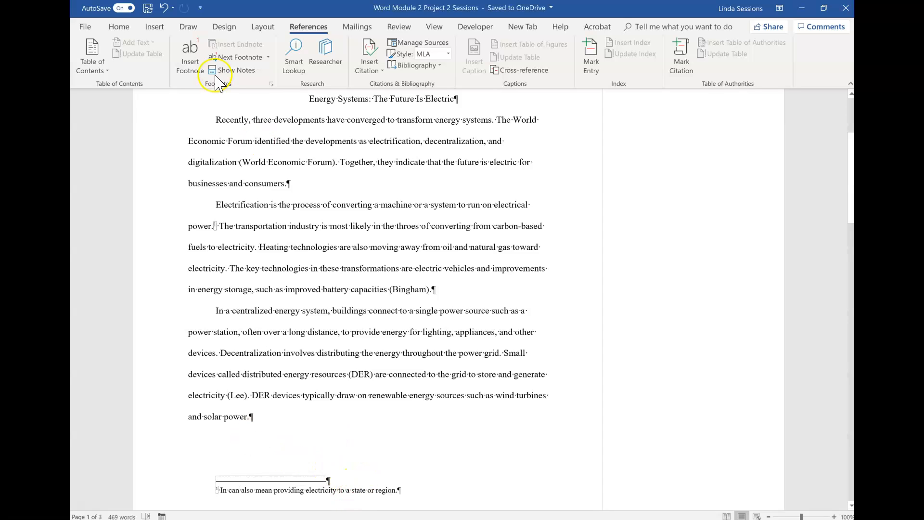
# Look through the Styles list and the footnote options for the style that formats footnote text.
pyautogui.click(118, 26)
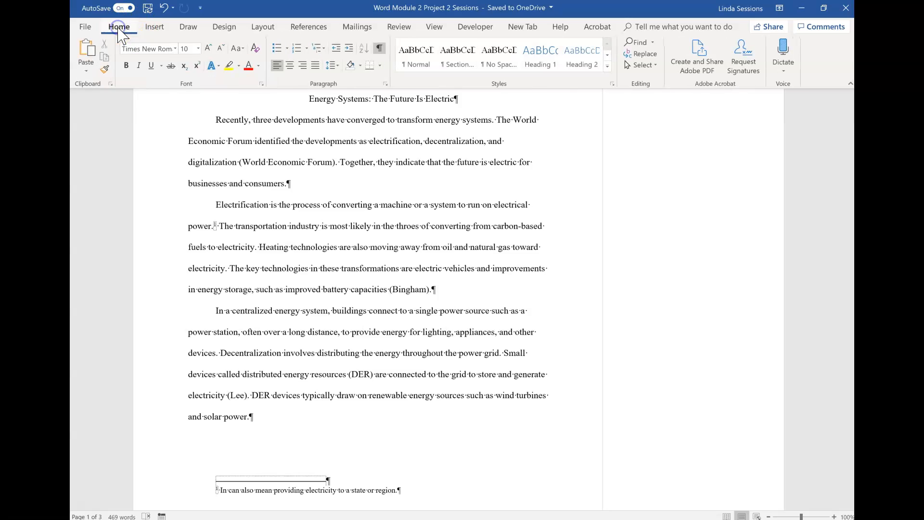
pyautogui.click(613, 84)
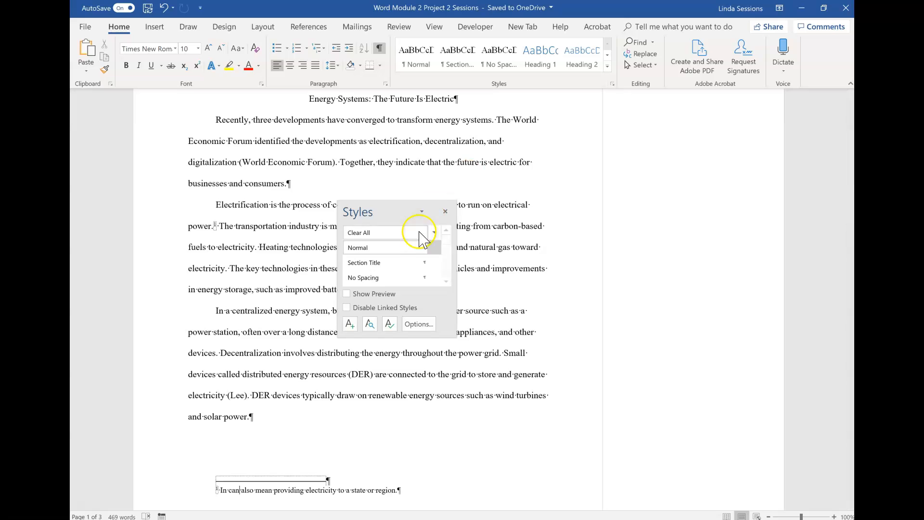
pyautogui.moveTo(446, 241); pyautogui.dragTo(439, 276)
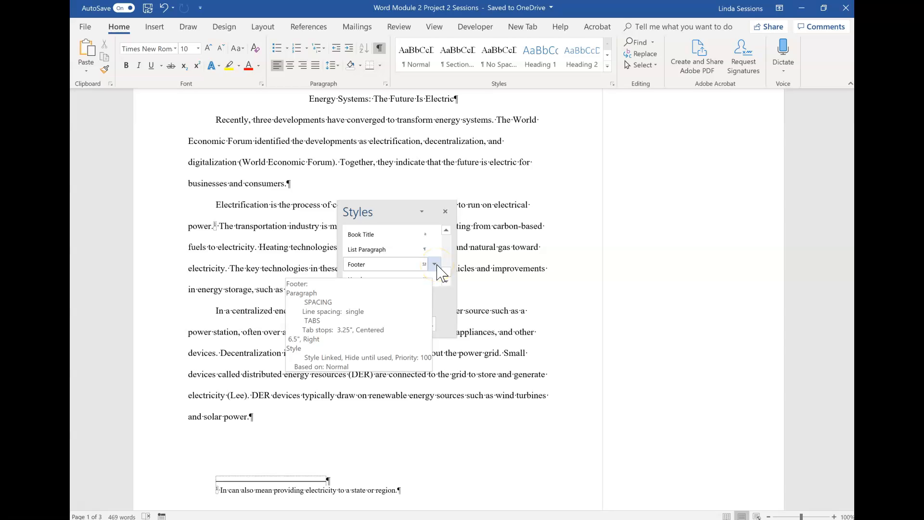
pyautogui.click(445, 273)
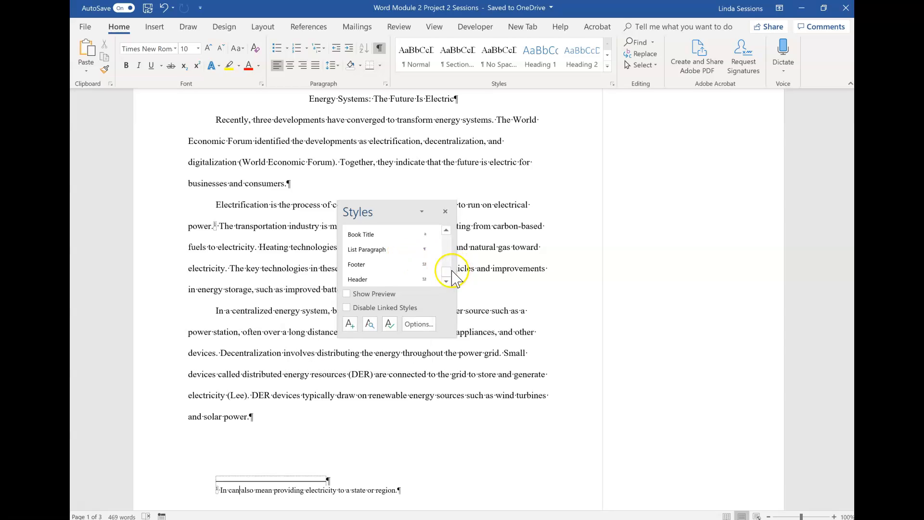
pyautogui.moveTo(446, 272); pyautogui.dragTo(446, 222)
pyautogui.click(305, 27)
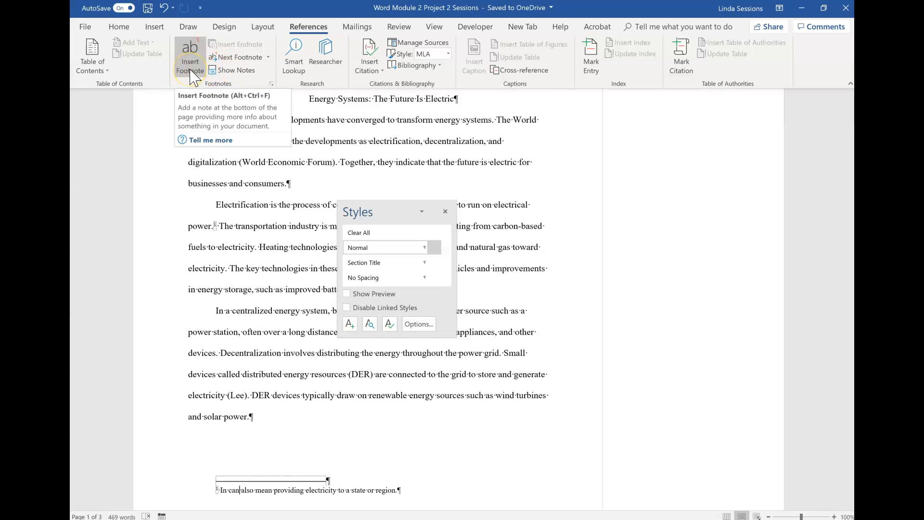
pyautogui.click(272, 84)
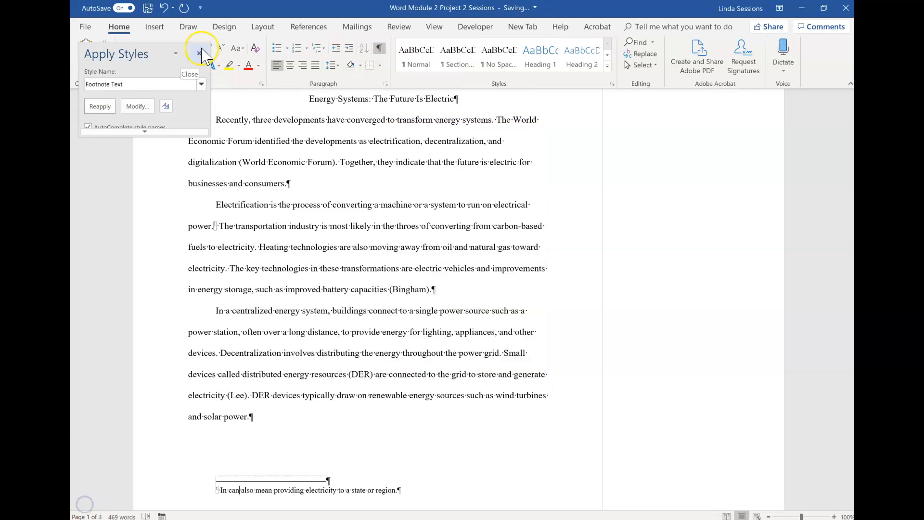
pyautogui.click(202, 46)
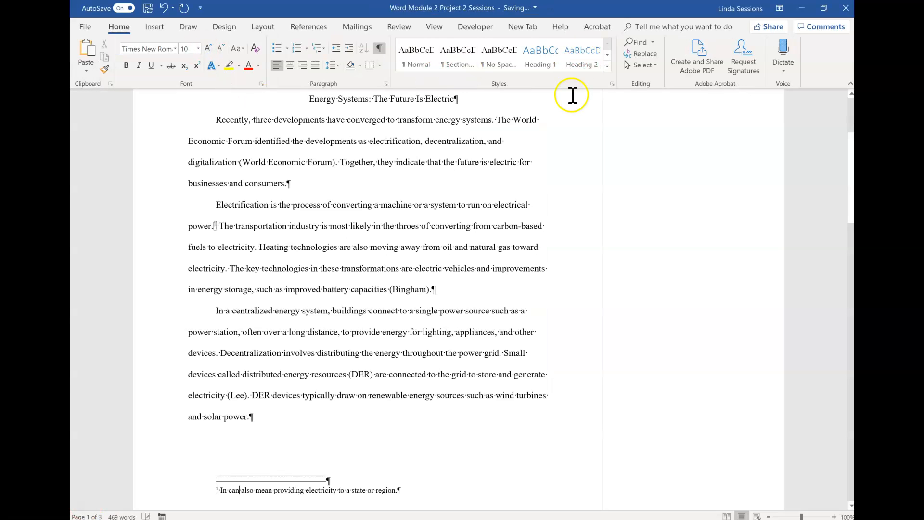
pyautogui.click(346, 481)
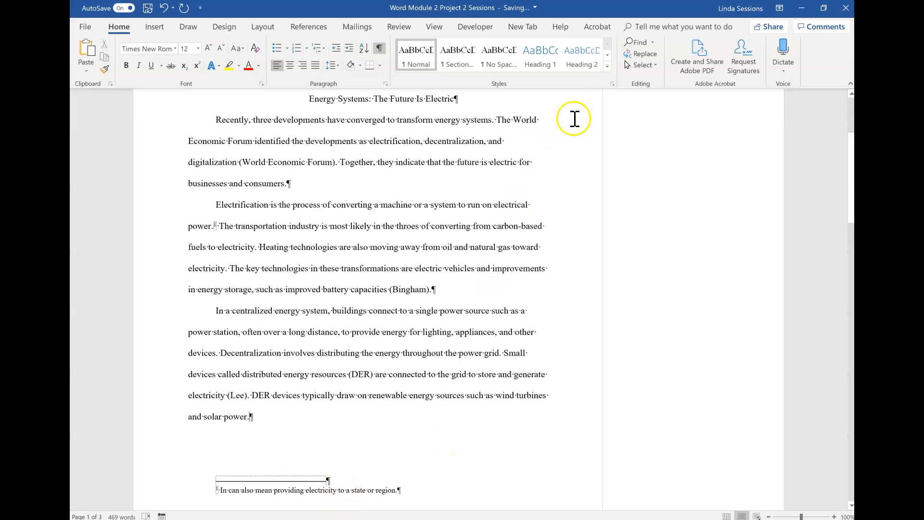
# Open Apply Styles with the insertion point in the body text and search its style names for a footnote style.
pyautogui.click(607, 66)
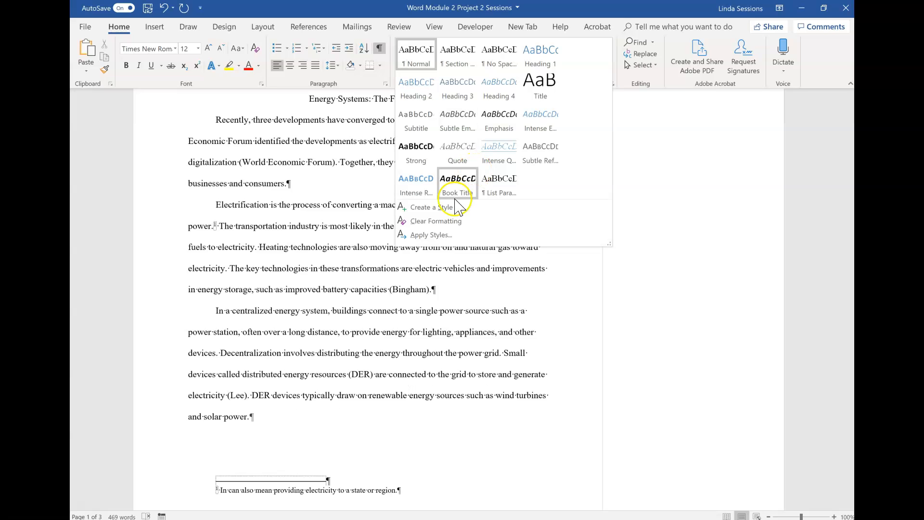
pyautogui.click(435, 236)
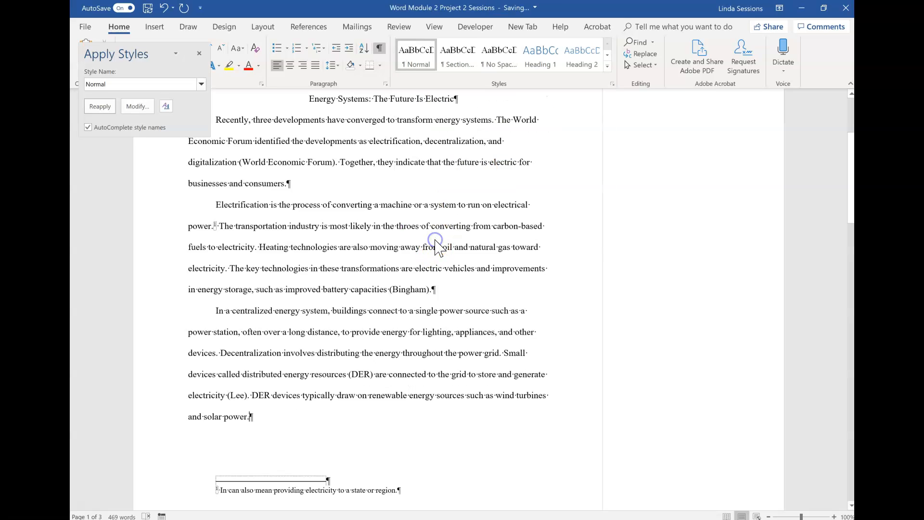
pyautogui.click(201, 83)
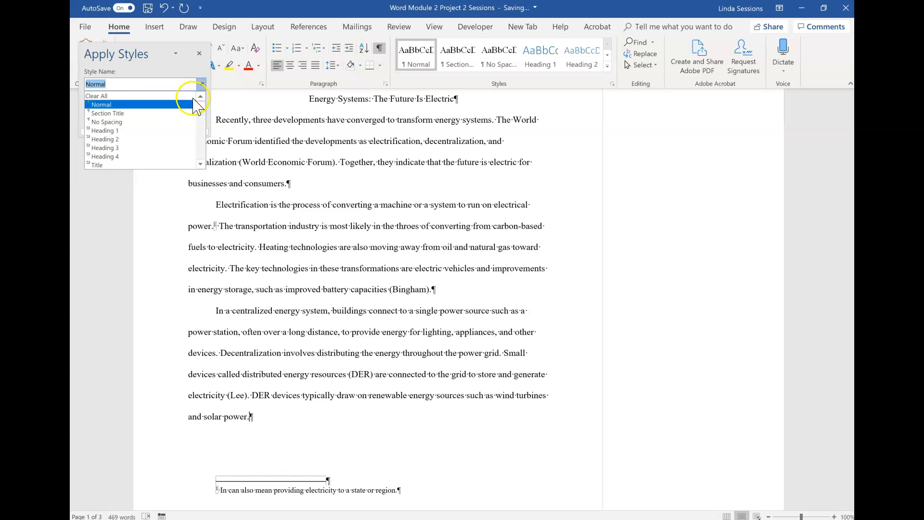
pyautogui.moveTo(201, 102); pyautogui.dragTo(200, 112)
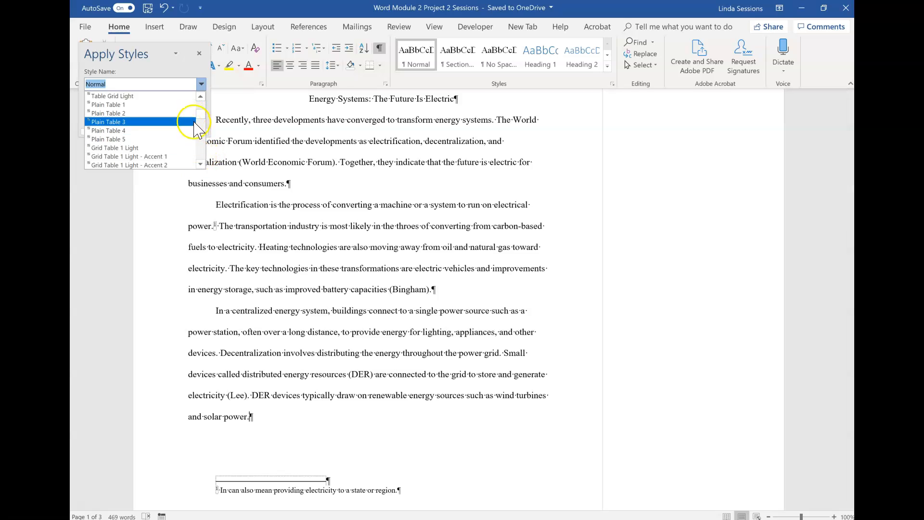
pyautogui.click(200, 95)
pyautogui.moveTo(200, 96); pyautogui.dragTo(200, 96)
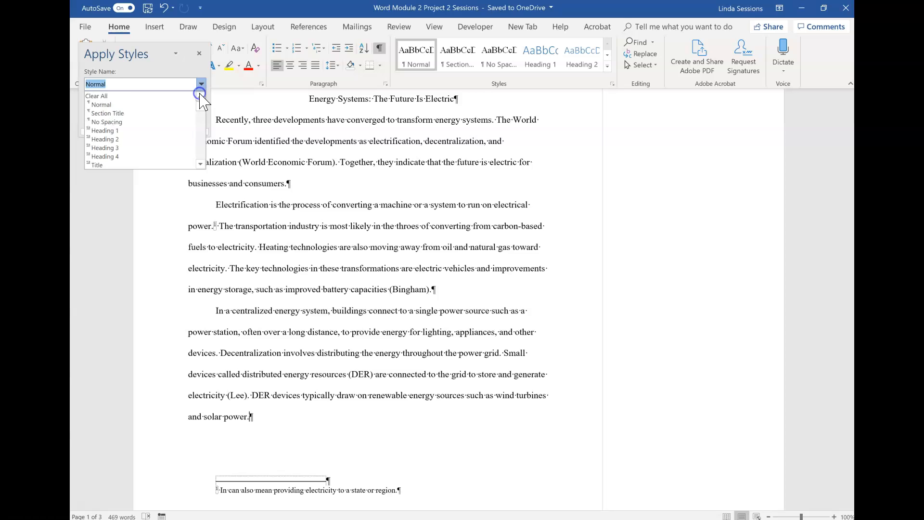
pyautogui.click(201, 163)
pyautogui.click(201, 163)
pyautogui.click(200, 164)
pyautogui.click(200, 163)
pyautogui.click(201, 164)
pyautogui.click(201, 164)
pyautogui.click(201, 164)
pyautogui.click(201, 164)
pyautogui.click(200, 163)
pyautogui.click(200, 164)
pyautogui.click(200, 164)
pyautogui.click(200, 164)
pyautogui.click(200, 163)
pyautogui.click(201, 164)
pyautogui.click(201, 164)
pyautogui.click(200, 164)
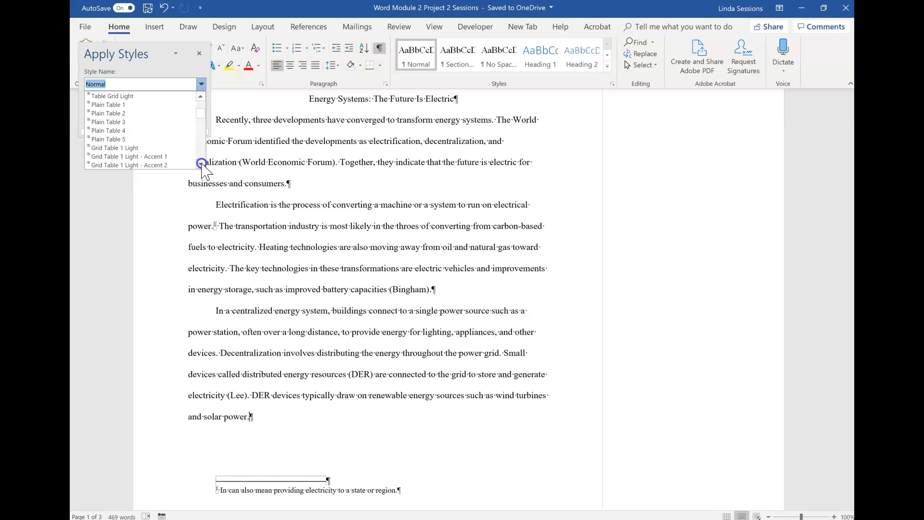
pyautogui.click(200, 164)
pyautogui.click(200, 164)
pyautogui.click(201, 164)
pyautogui.click(200, 164)
pyautogui.click(201, 164)
pyautogui.click(201, 164)
pyautogui.click(200, 164)
pyautogui.click(201, 164)
pyautogui.click(201, 163)
pyautogui.click(201, 164)
pyautogui.click(201, 163)
pyautogui.click(201, 164)
pyautogui.click(200, 164)
pyautogui.click(201, 163)
pyautogui.click(200, 164)
pyautogui.click(201, 164)
pyautogui.click(201, 163)
pyautogui.click(201, 163)
pyautogui.click(200, 164)
pyautogui.click(200, 164)
pyautogui.click(201, 163)
pyautogui.click(200, 164)
pyautogui.click(201, 164)
pyautogui.click(201, 164)
pyautogui.click(201, 164)
pyautogui.click(201, 163)
pyautogui.click(201, 163)
pyautogui.click(201, 164)
pyautogui.click(201, 164)
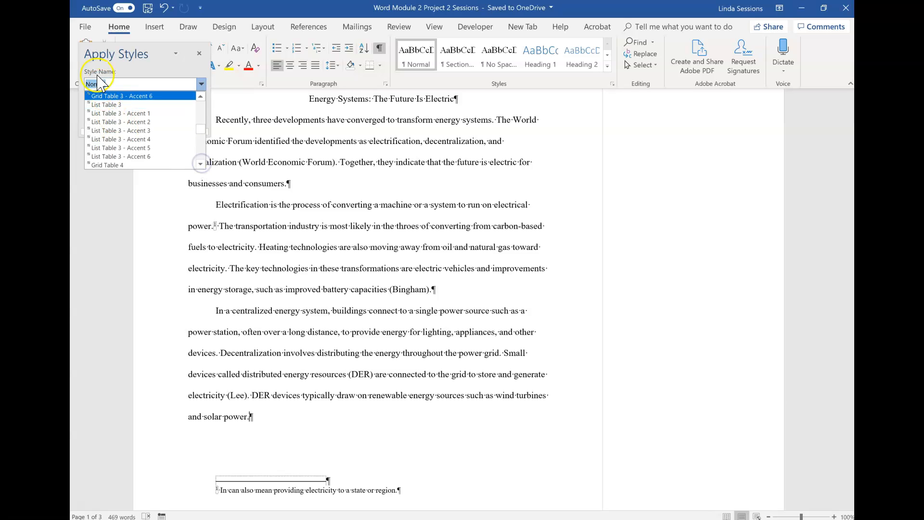
# Enter Footnote as the style name in Apply Styles and open the full Styles list.
pyautogui.write('Footnote')
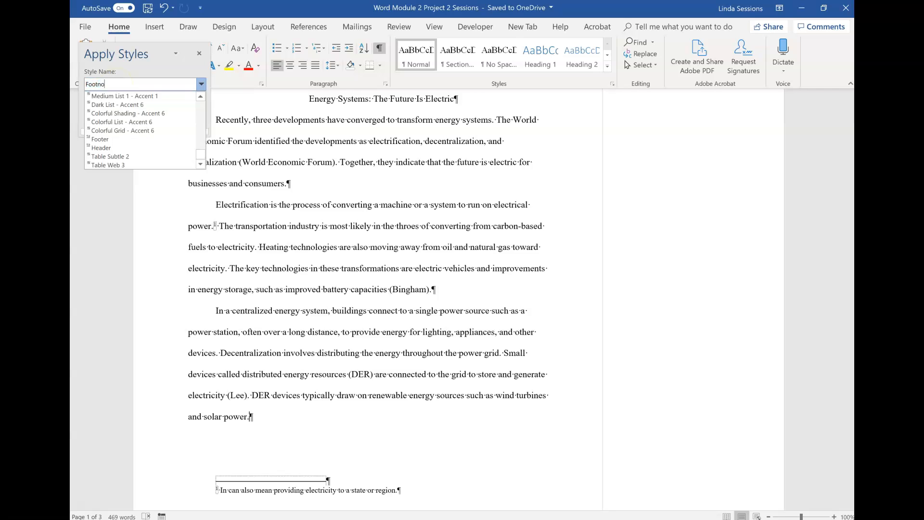
pyautogui.click(200, 165)
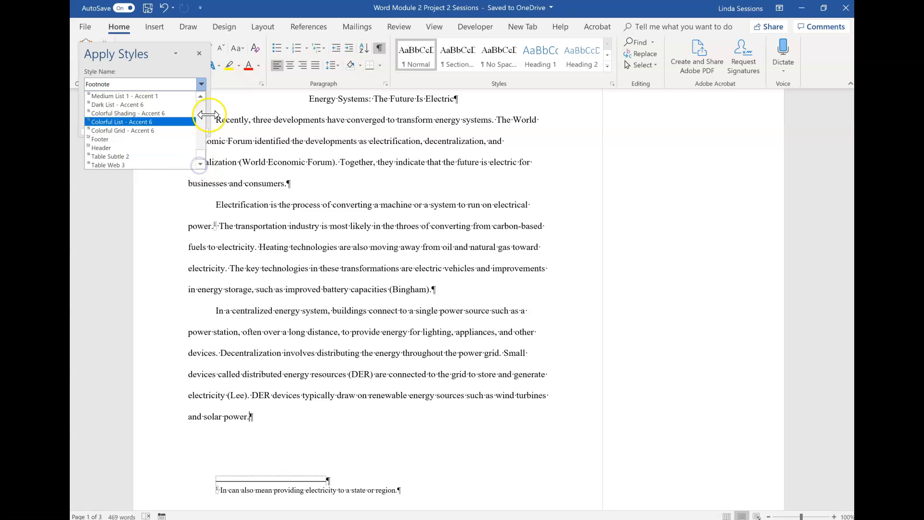
pyautogui.click(200, 83)
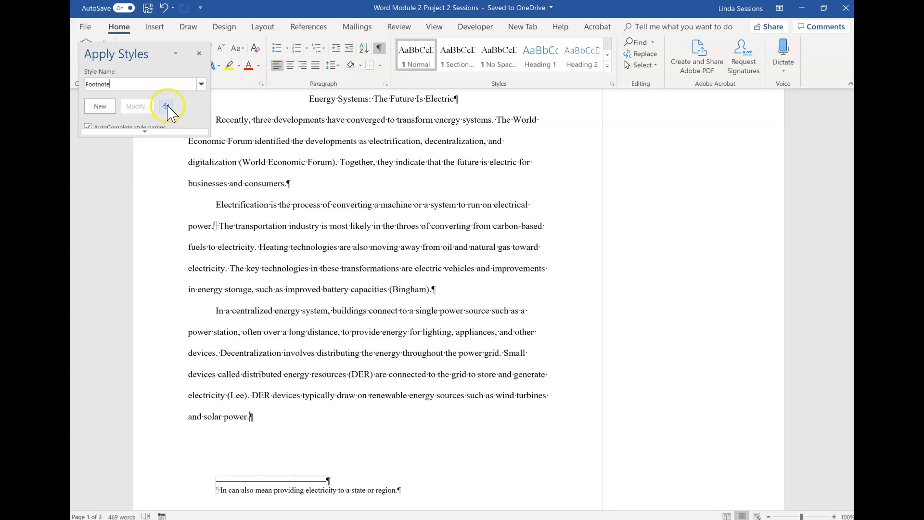
pyautogui.click(145, 131)
pyautogui.click(166, 106)
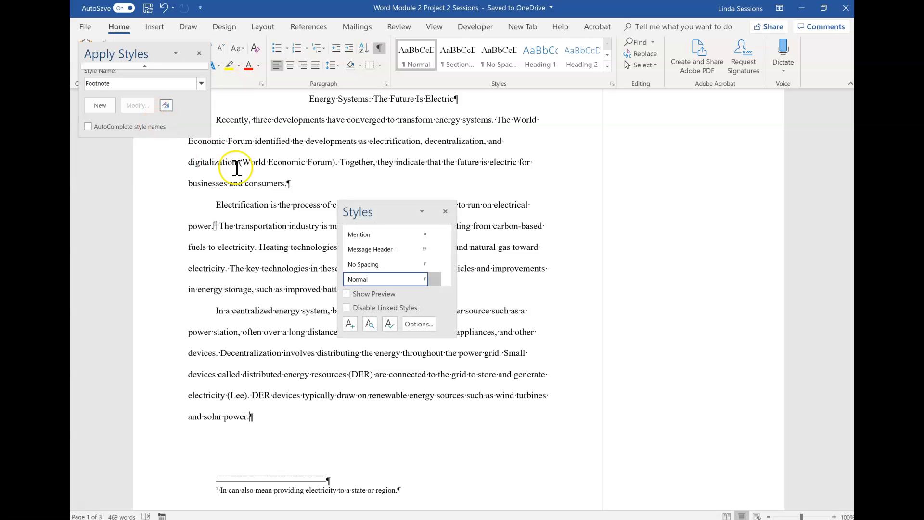
# Apply the Footnote Text style to the third body paragraph, beginning "In a centralized energy system".
pyautogui.click(447, 281)
pyautogui.moveTo(448, 281); pyautogui.dragTo(447, 281)
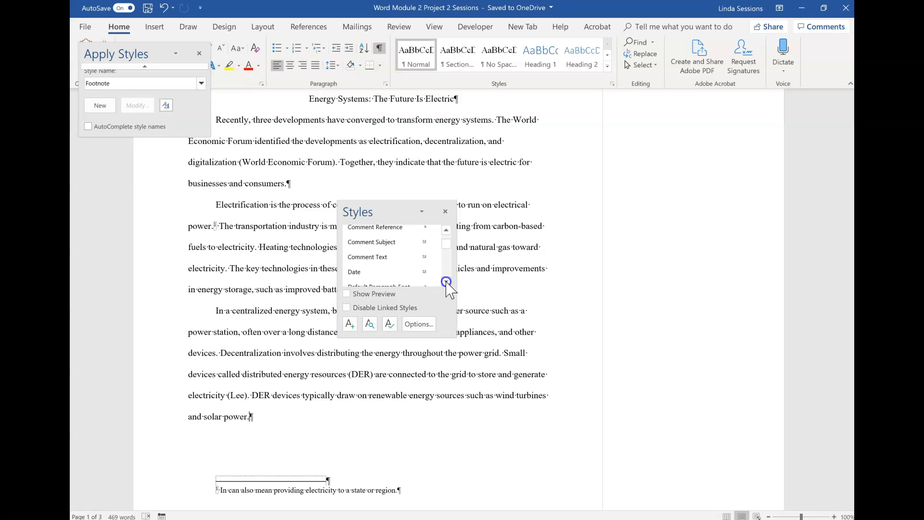
pyautogui.click(446, 282)
pyautogui.click(446, 282)
pyautogui.click(446, 282)
pyautogui.click(446, 282)
pyautogui.click(446, 281)
pyautogui.click(446, 282)
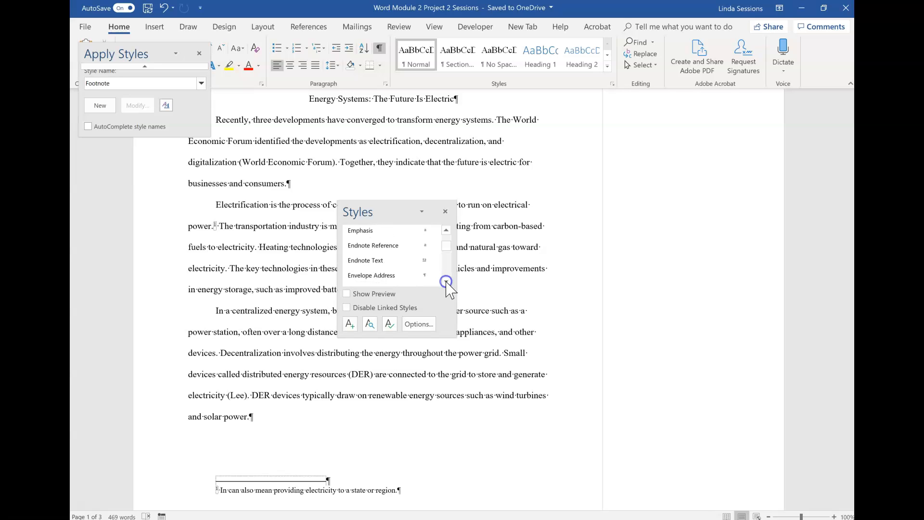
pyautogui.click(446, 282)
pyautogui.click(446, 282)
pyautogui.click(446, 282)
pyautogui.click(446, 282)
pyautogui.click(446, 282)
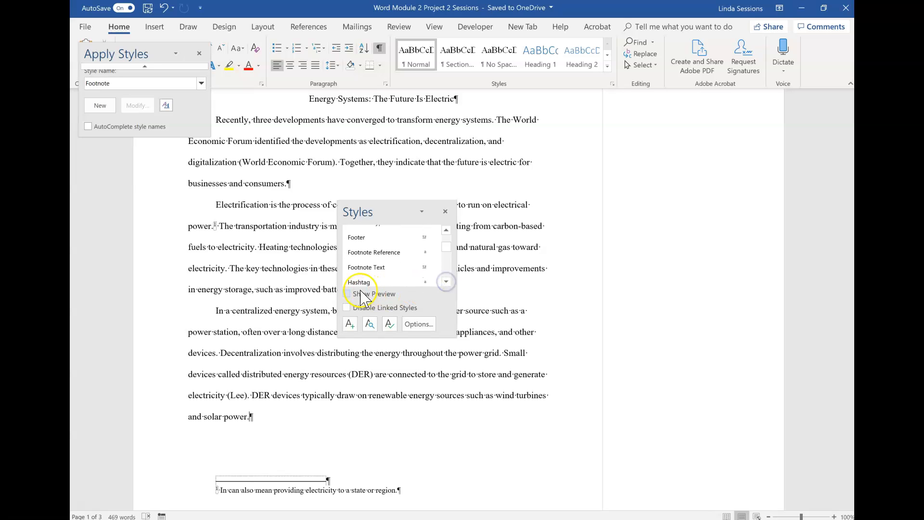
pyautogui.moveTo(358, 268)
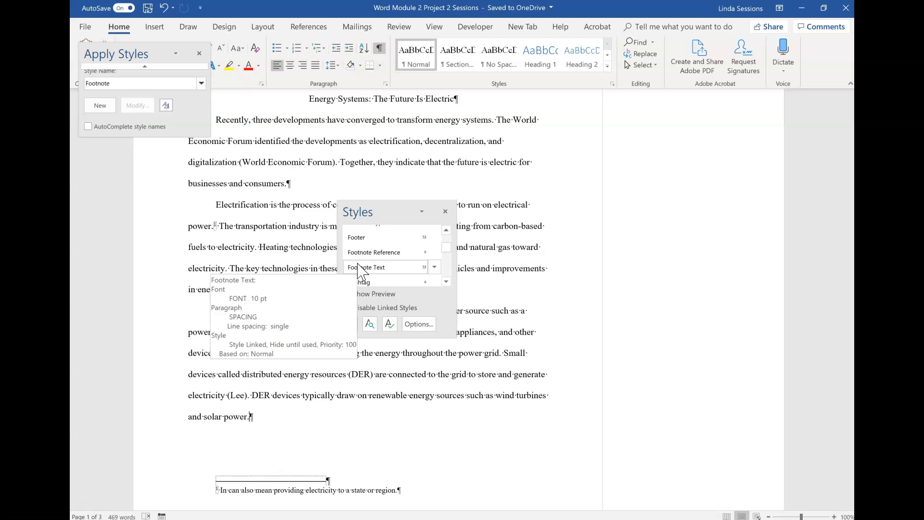
pyautogui.click(358, 268)
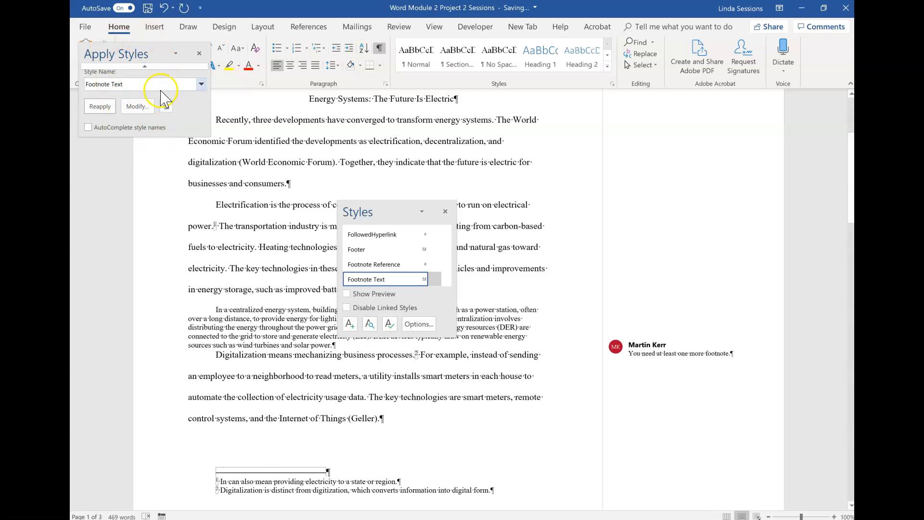
# Open the Footnote Text style for modification and set its font size to 12.
pyautogui.click(138, 108)
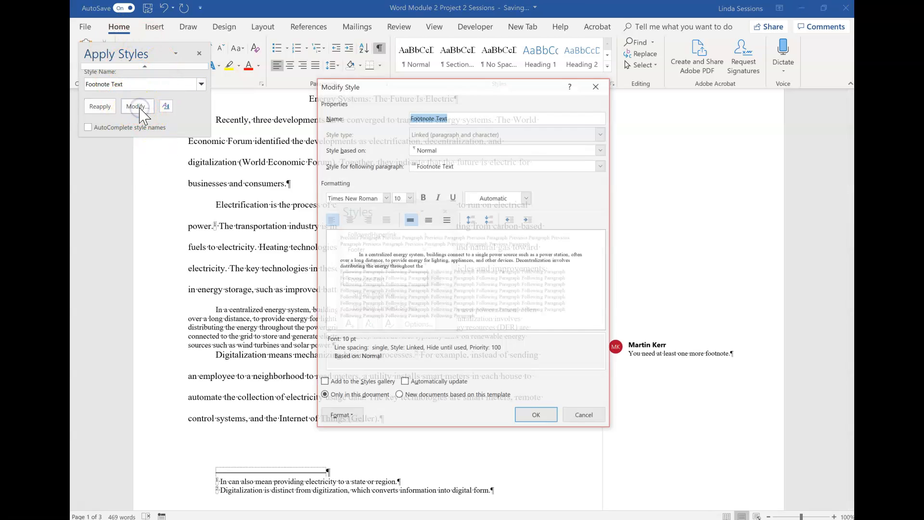
pyautogui.click(410, 197)
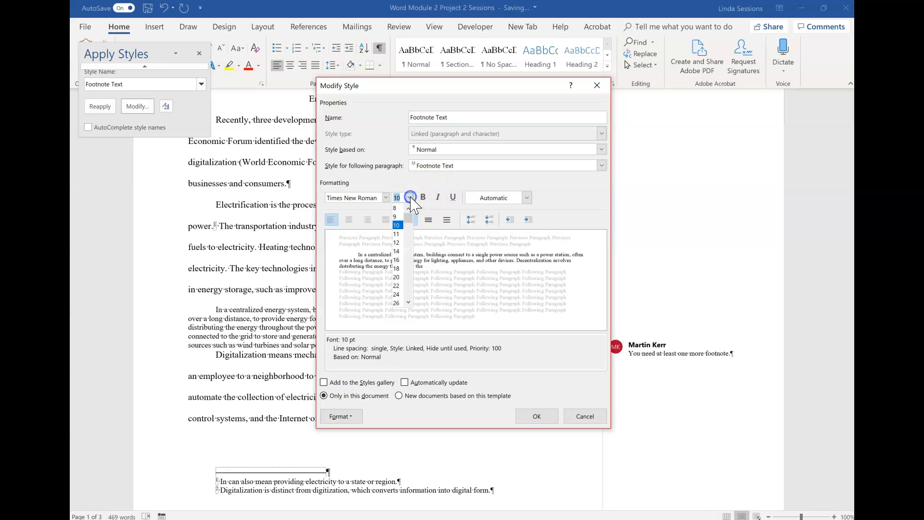
pyautogui.click(398, 242)
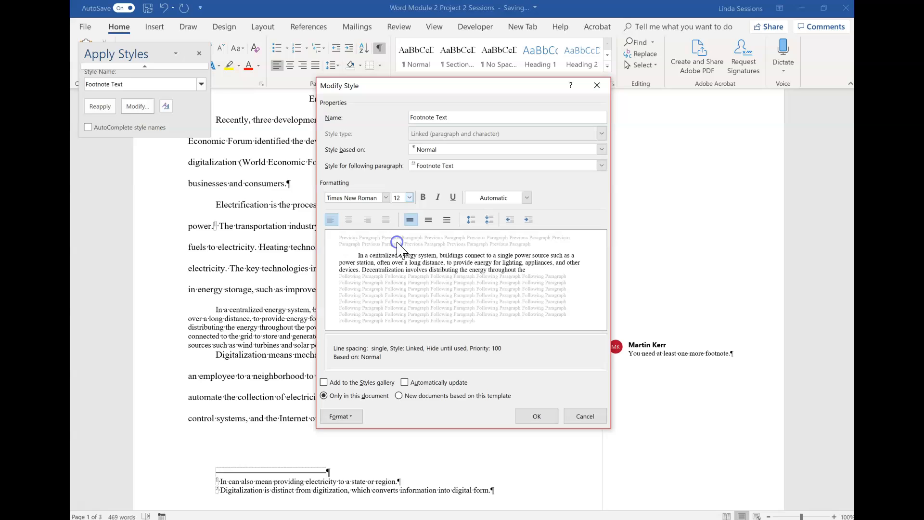
# Set the Footnote Text style's paragraph line spacing to Double and save the style changes.
pyautogui.click(341, 417)
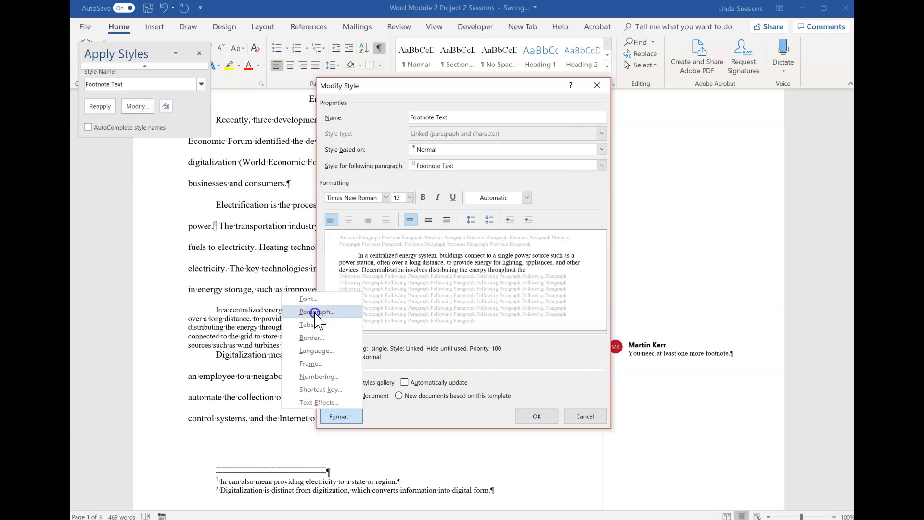
pyautogui.click(317, 311)
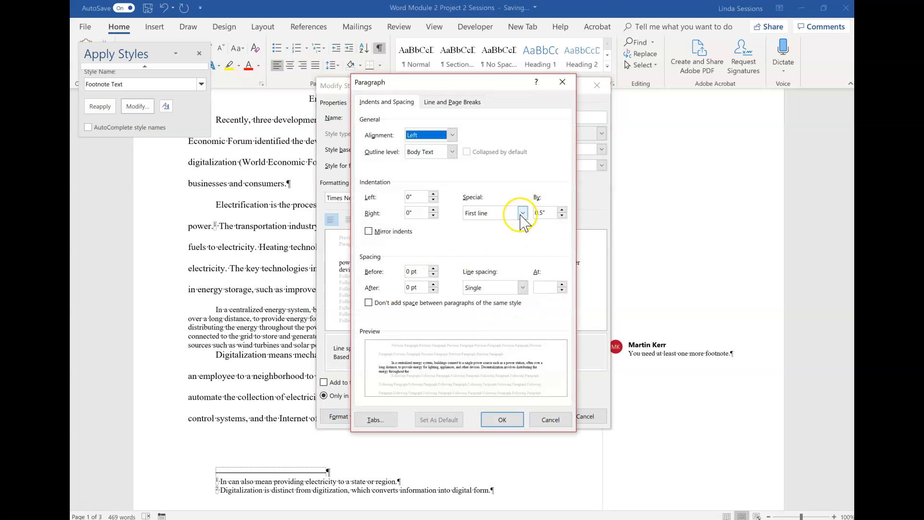
pyautogui.click(522, 287)
pyautogui.click(508, 316)
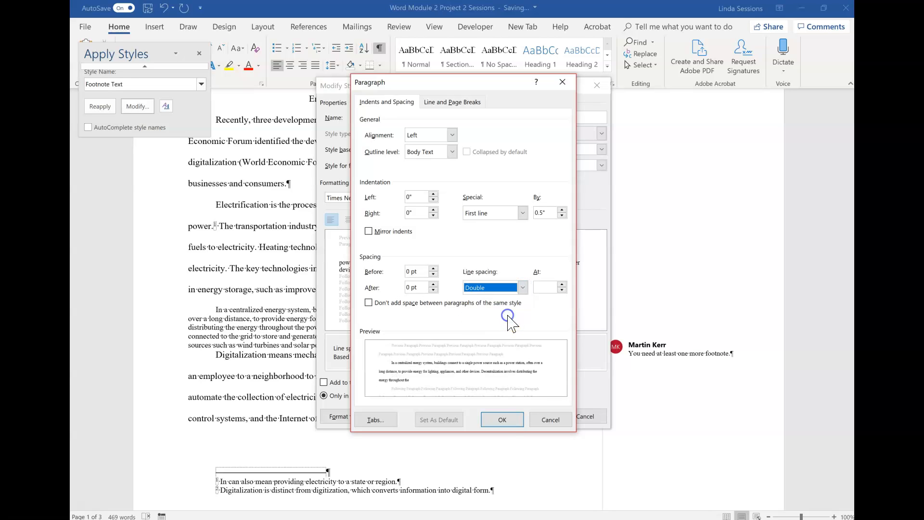
pyautogui.click(504, 420)
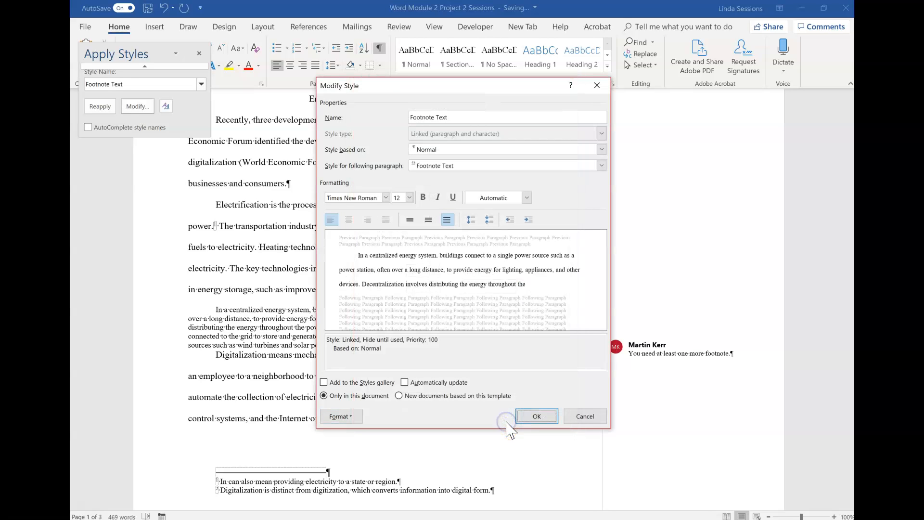
pyautogui.click(519, 417)
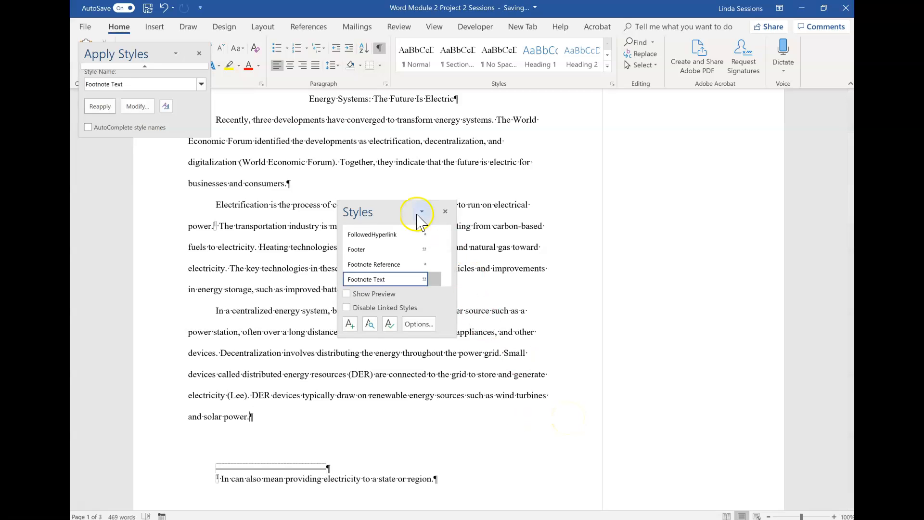
# Close the Styles list and Apply Styles, and check the reformatted footnote at the end of the first page.
pyautogui.click(445, 212)
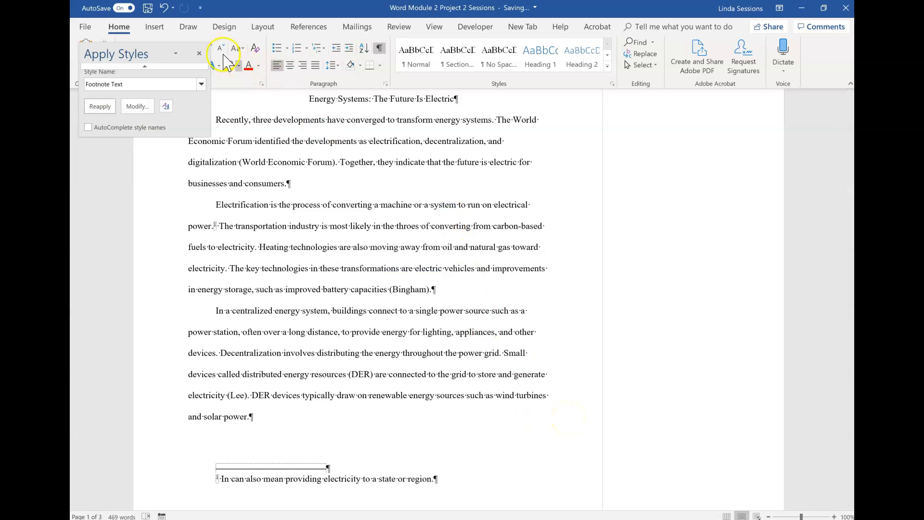
pyautogui.click(199, 53)
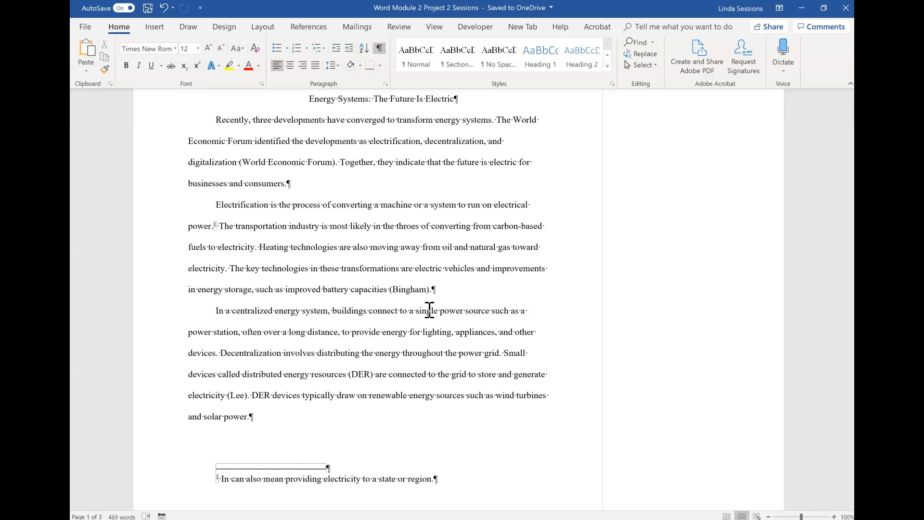
pyautogui.scroll(-1, 429, 309)
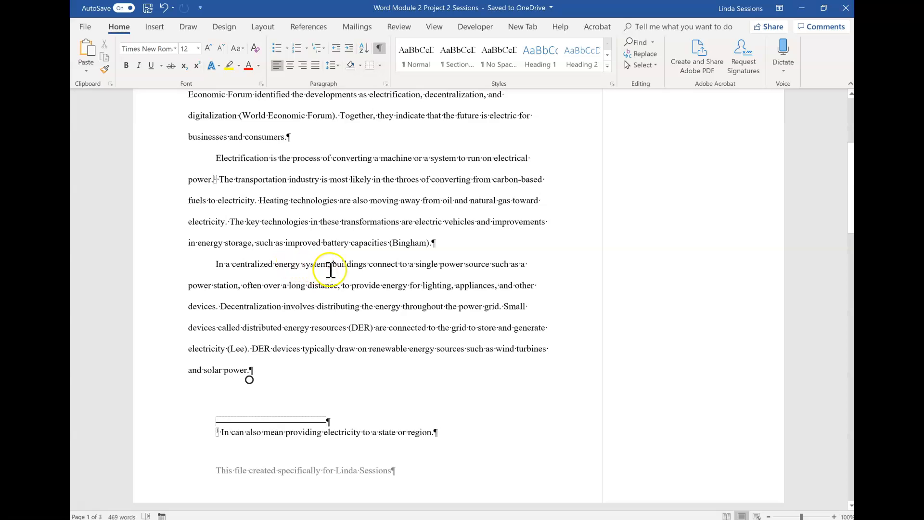
# Insert a citation to the source "Smart Everything: Your Home as a System" after "and other devices" in the "In a centralized energy system" paragraph.
pyautogui.click(217, 306)
pyautogui.click(306, 29)
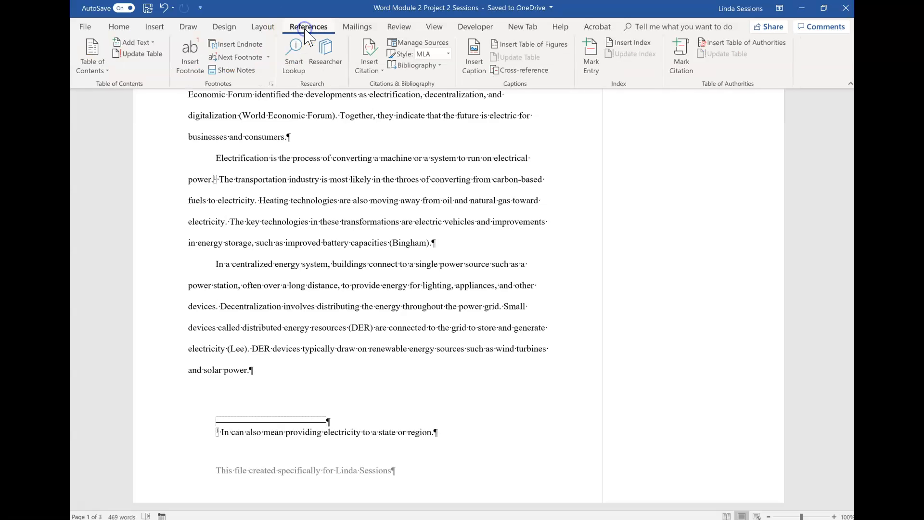
pyautogui.click(378, 76)
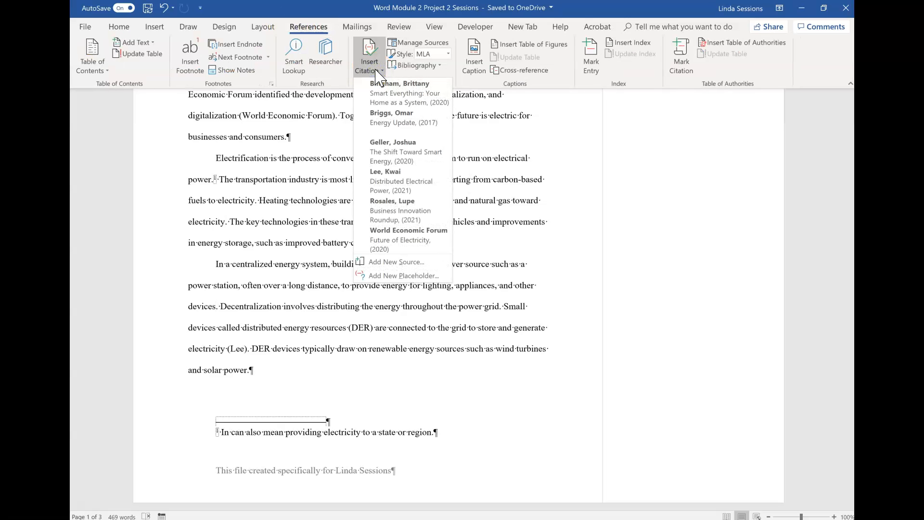
pyautogui.click(391, 96)
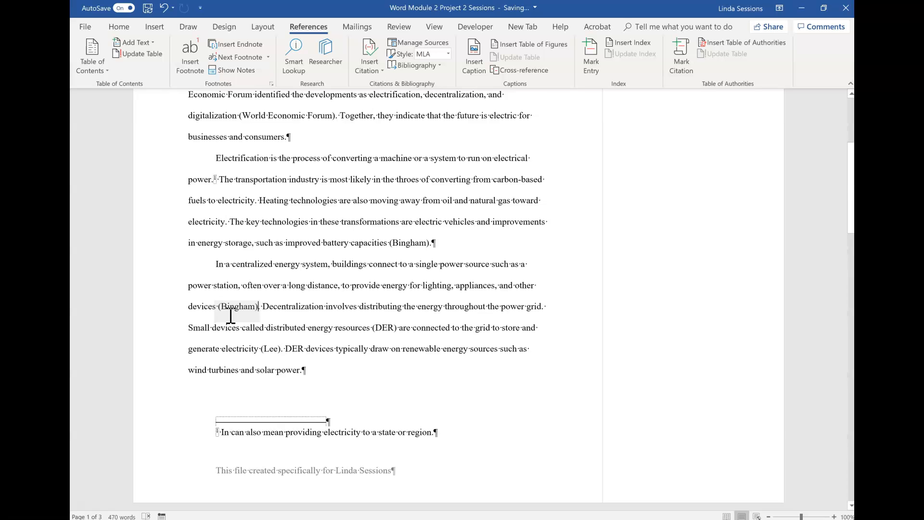
# Replace the word "mechanizing" in the first sentence of the Digitalization paragraph with its synonym "automating".
pyautogui.scroll(-10, 231, 315)
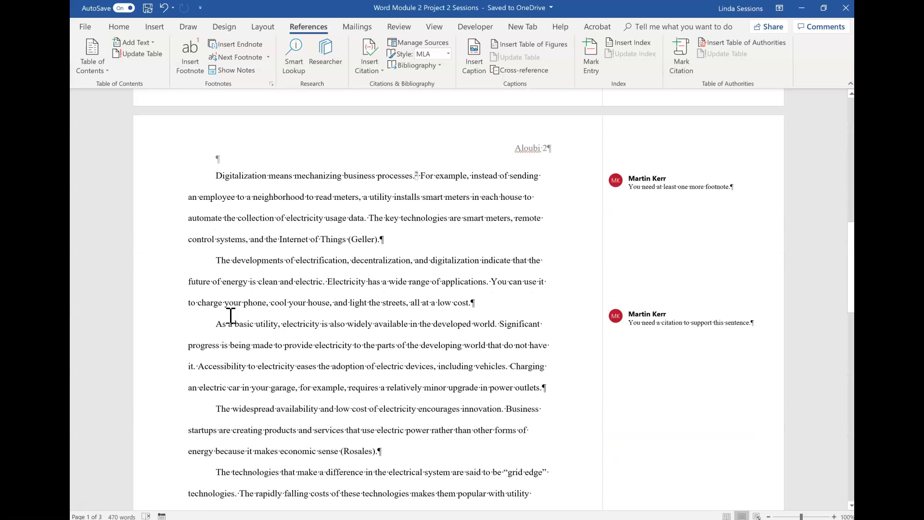
pyautogui.scroll(-3, 230, 315)
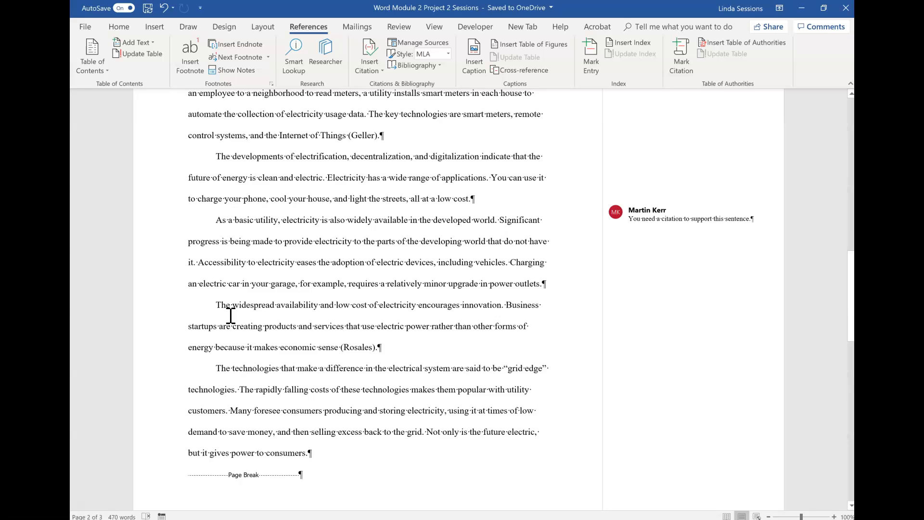
pyautogui.scroll(-2, 230, 315)
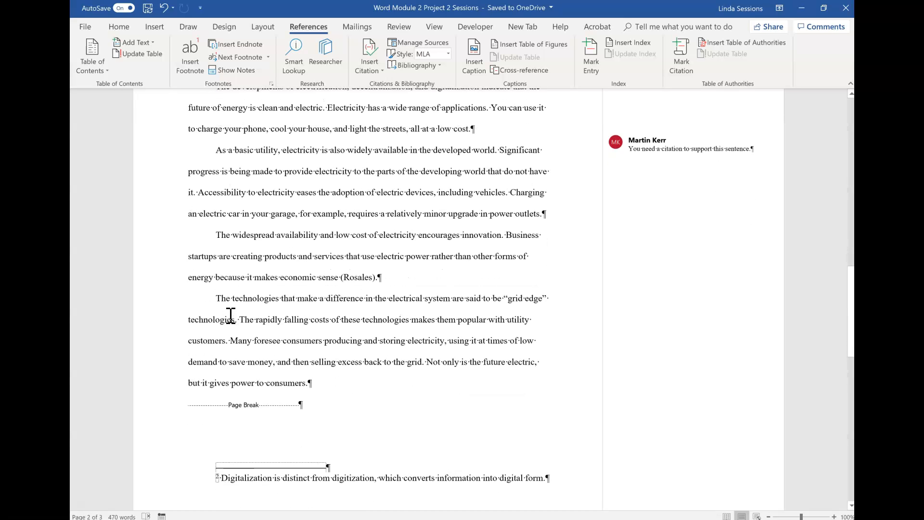
pyautogui.scroll(-5, 230, 316)
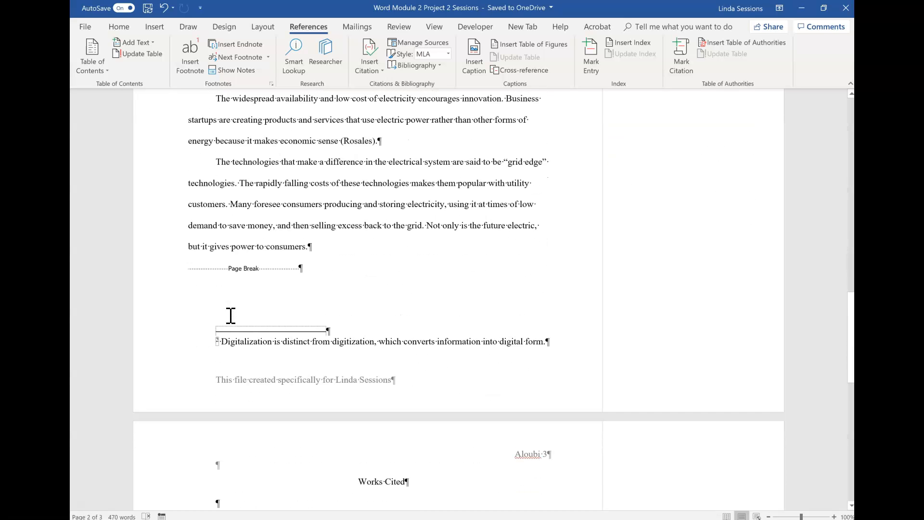
pyautogui.scroll(10, 230, 315)
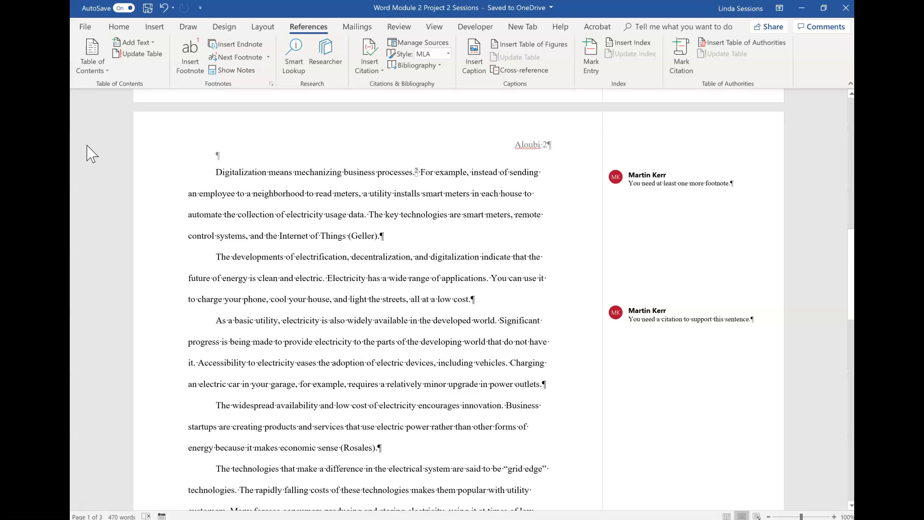
pyautogui.click(312, 174)
pyautogui.click(309, 173)
pyautogui.doubleClick(309, 172)
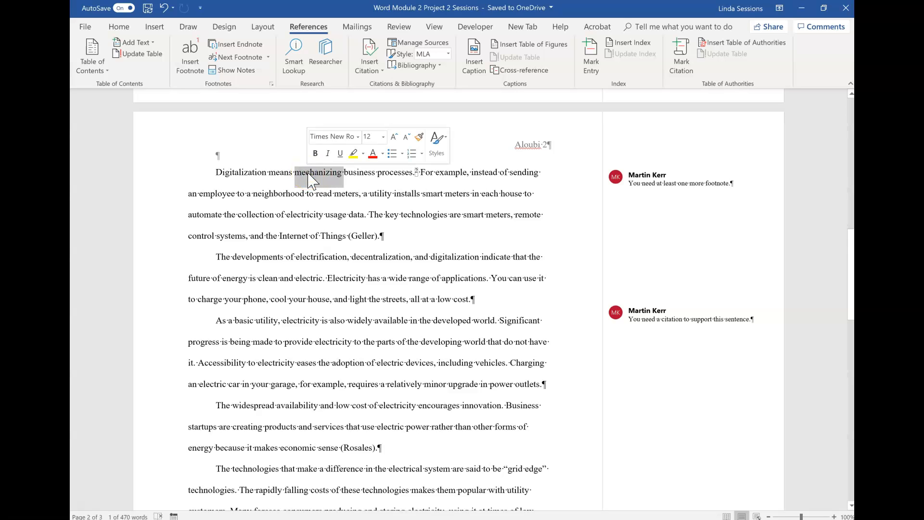
pyautogui.rightClick(308, 173)
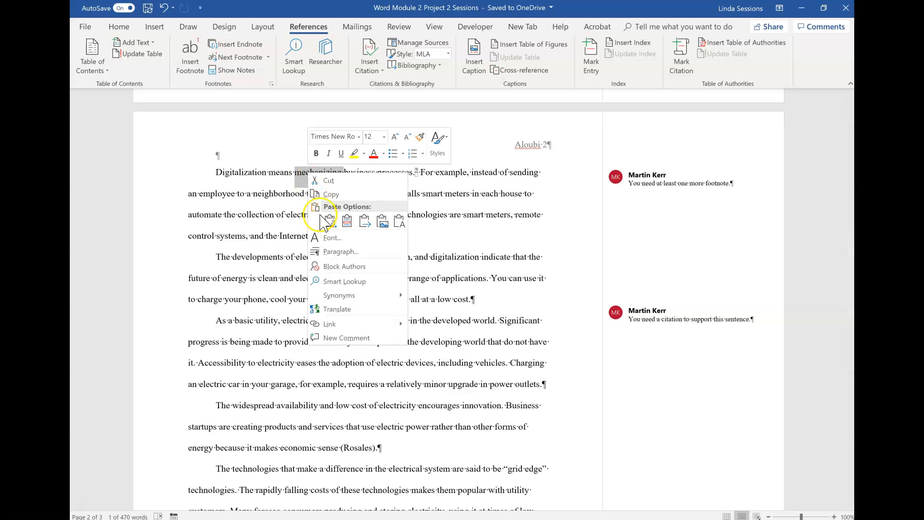
pyautogui.moveTo(390, 295)
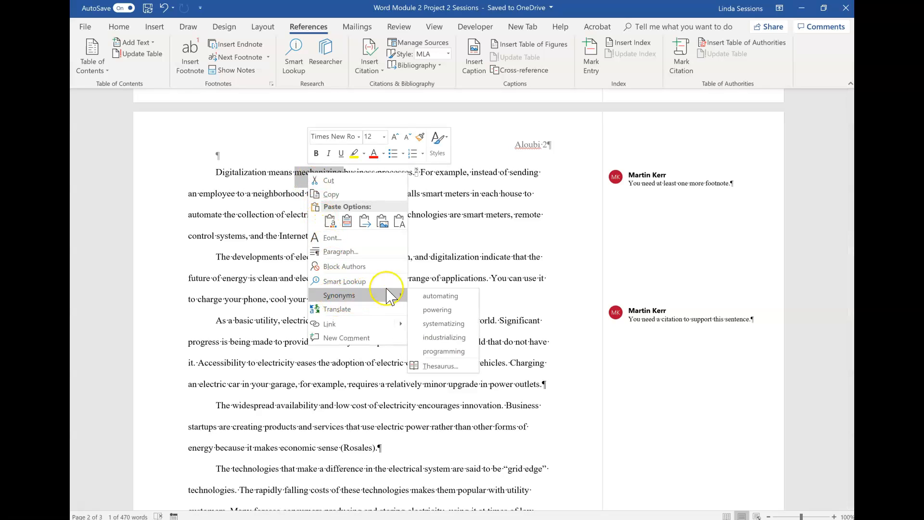
pyautogui.click(440, 297)
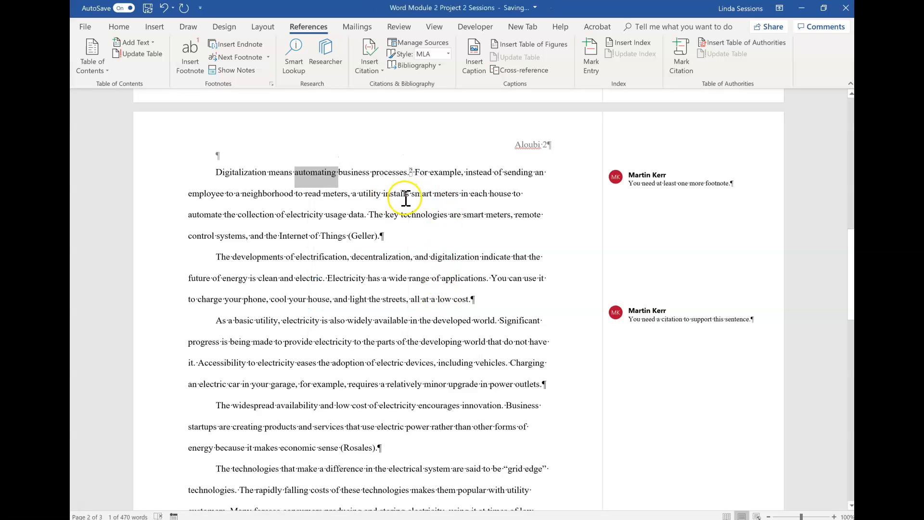
pyautogui.click(424, 185)
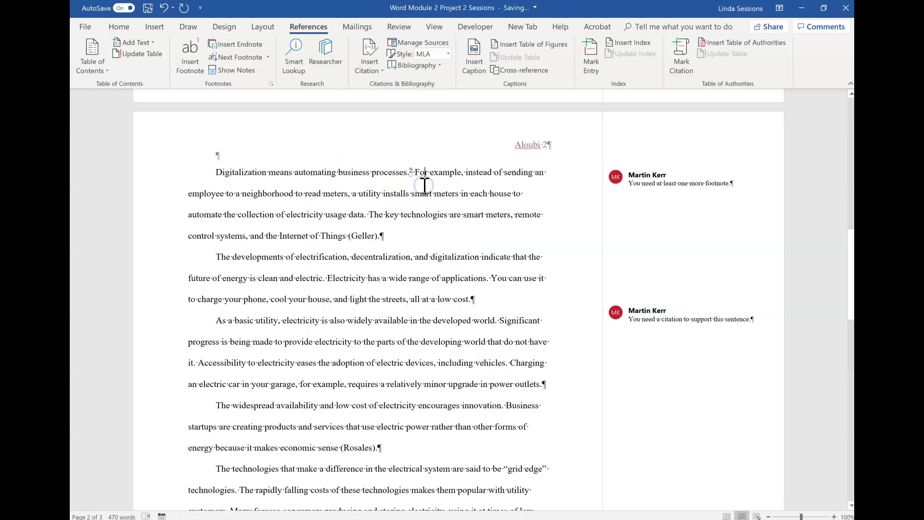
# Check the second page's footnote and reply "I added one." to the comment asking for at least one more footnote.
pyautogui.moveTo(412, 172)
pyautogui.scroll(-6, 416, 189)
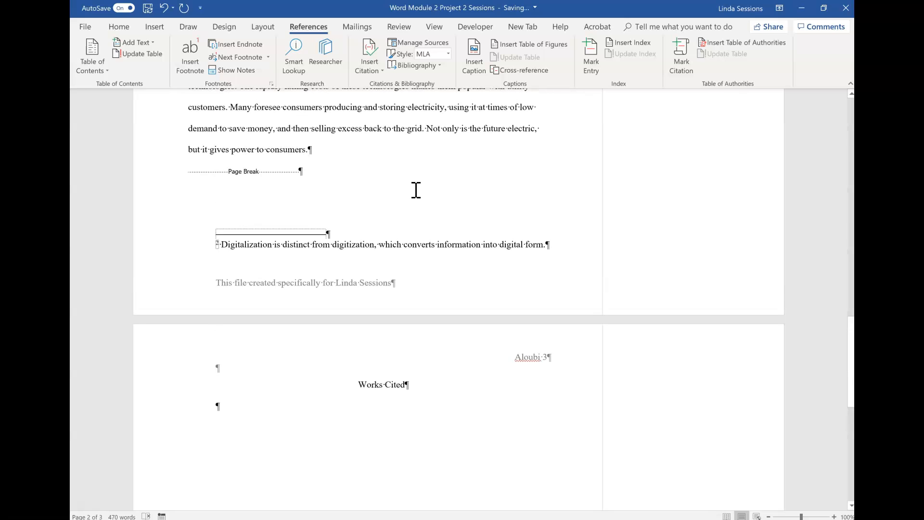
pyautogui.click(398, 258)
pyautogui.scroll(2, 398, 258)
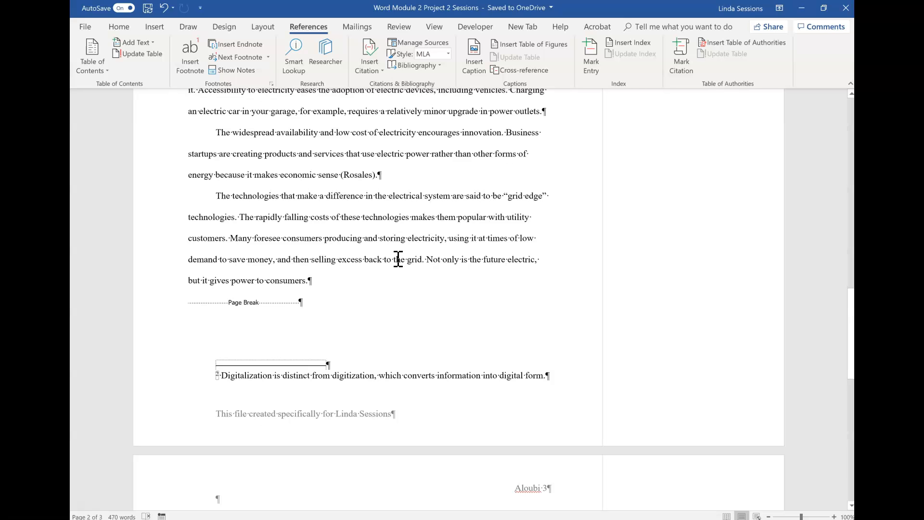
pyautogui.scroll(5, 398, 259)
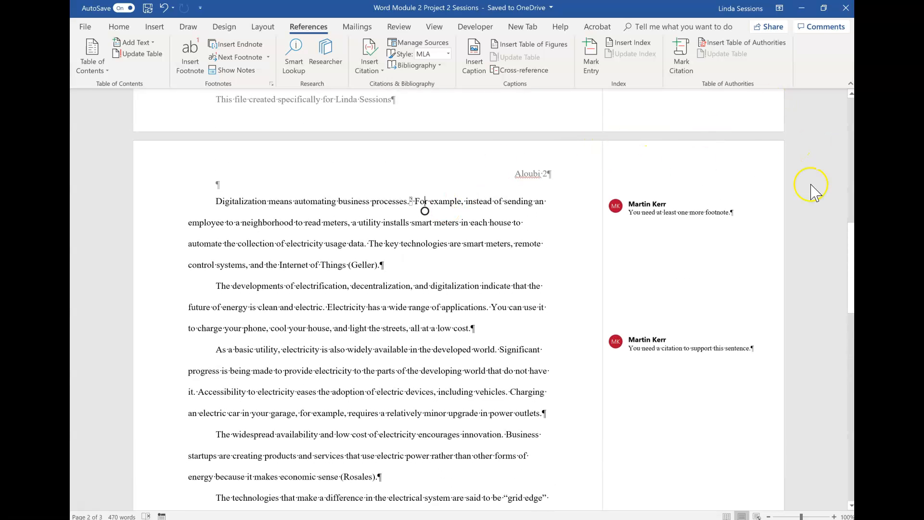
pyautogui.click(637, 223)
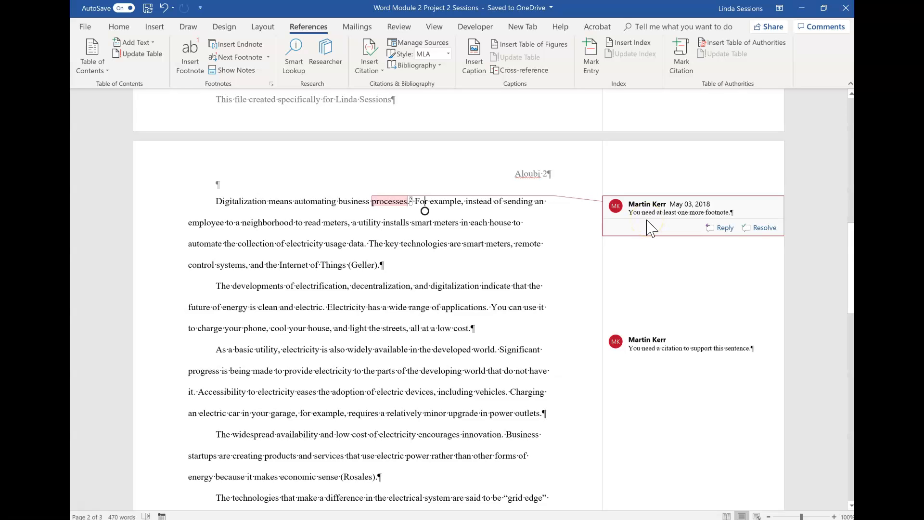
pyautogui.click(720, 227)
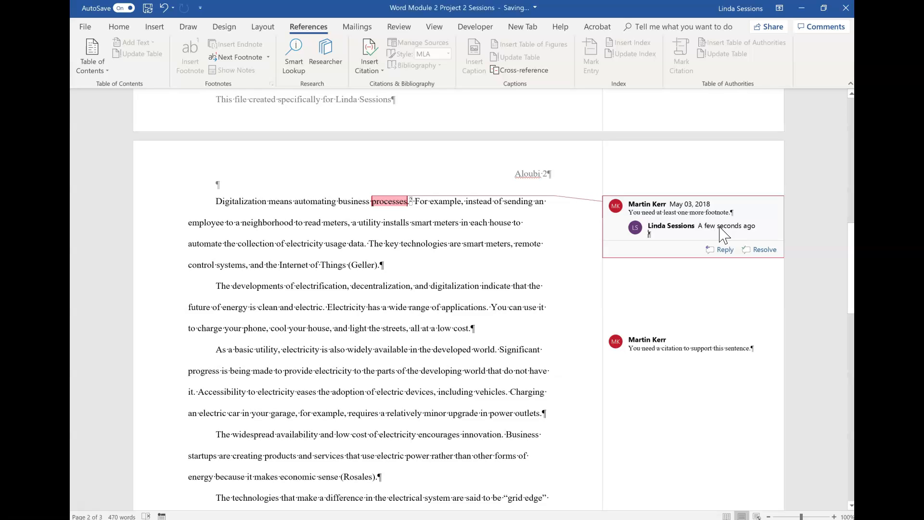
pyautogui.write('I added one.')
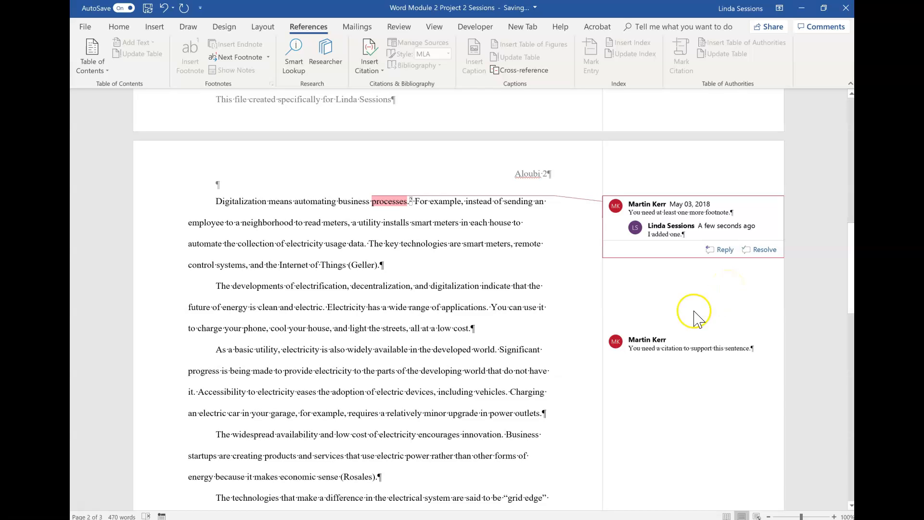
pyautogui.click(665, 286)
# Edit the citation at the end of the Digitalization paragraph to add page number 26.
pyautogui.click(366, 265)
pyautogui.click(359, 271)
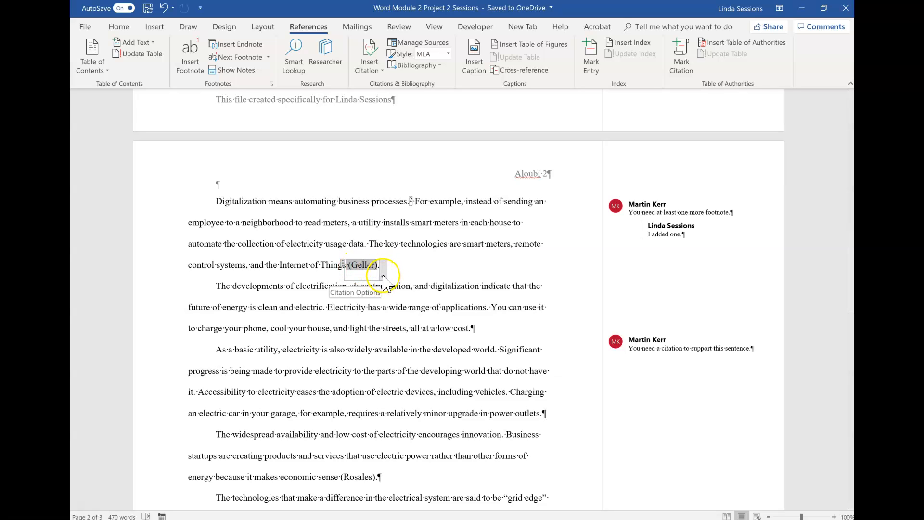
pyautogui.click(382, 277)
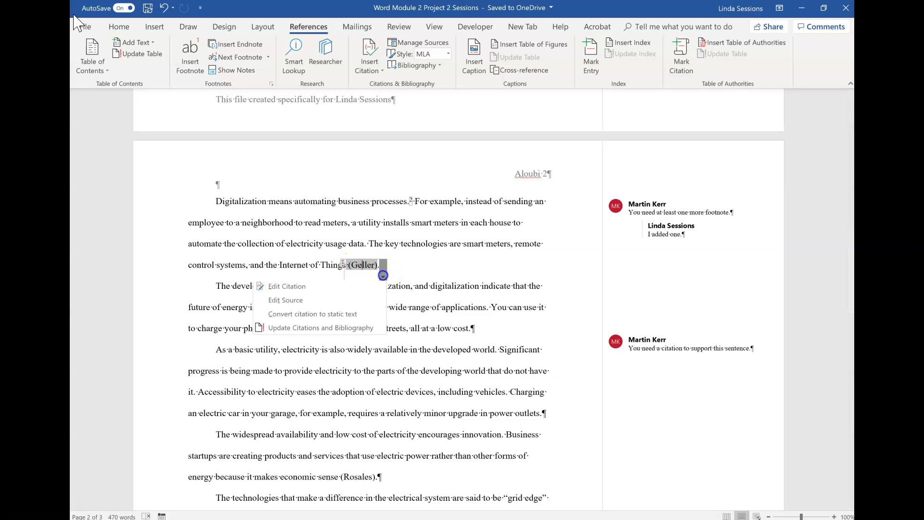
pyautogui.click(360, 289)
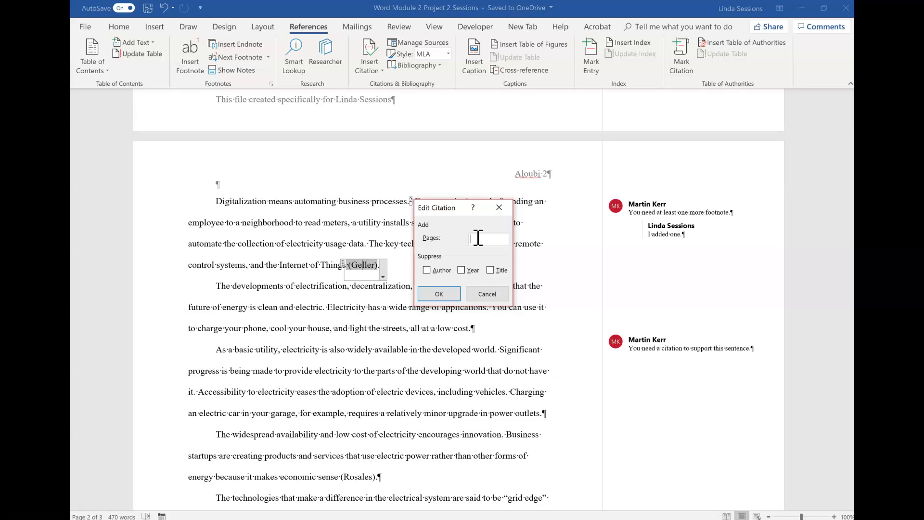
pyautogui.write('26')
pyautogui.click(439, 294)
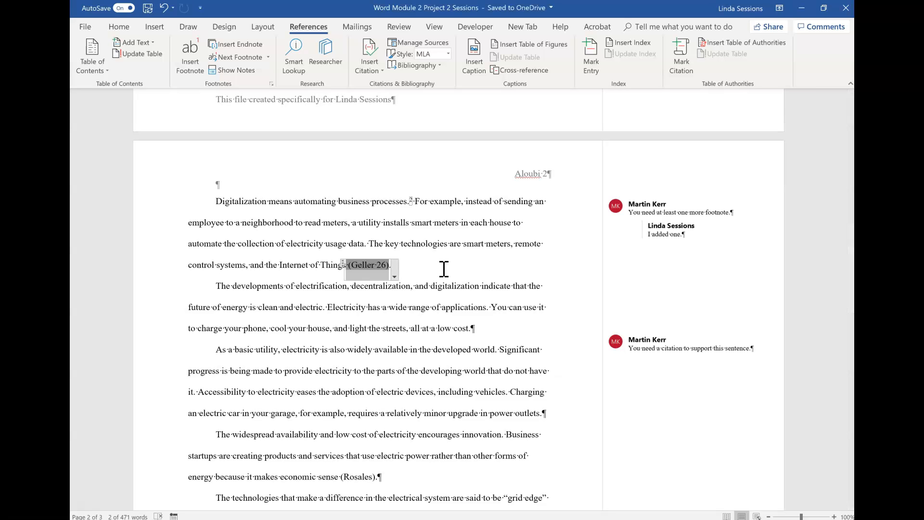
# Resolve the comment "You need a citation to support this sentence." beside the "As a basic utility" paragraph.
pyautogui.scroll(-3, 443, 269)
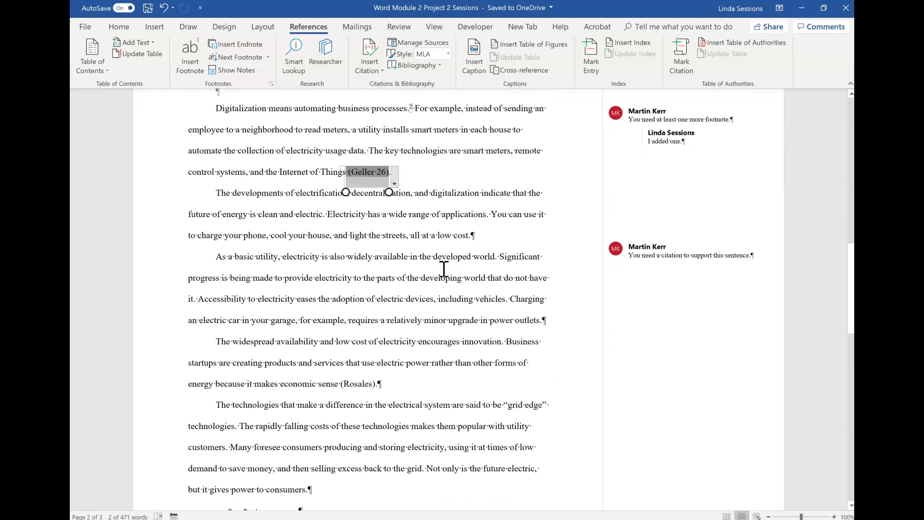
pyautogui.click(441, 278)
pyautogui.click(658, 255)
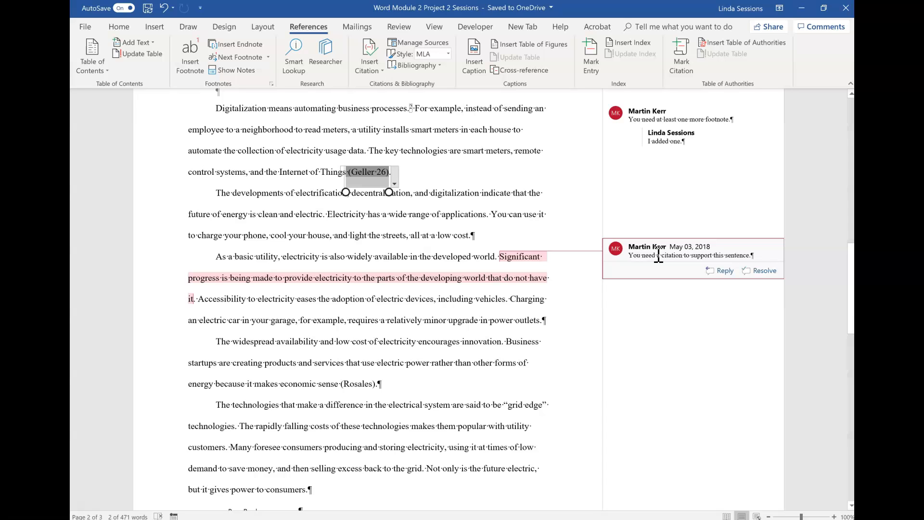
pyautogui.click(763, 272)
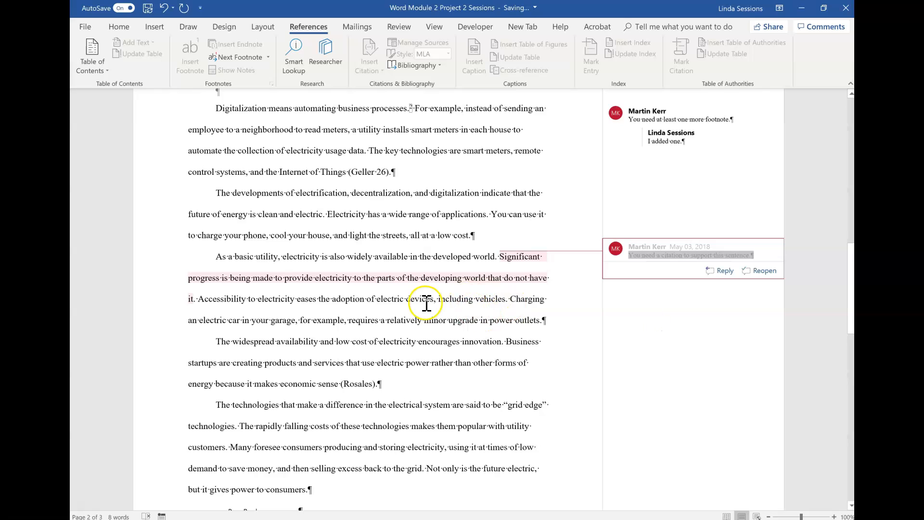
# Start a citation from a new source after "that do not have it" and set the source type to Web site.
pyautogui.click(194, 298)
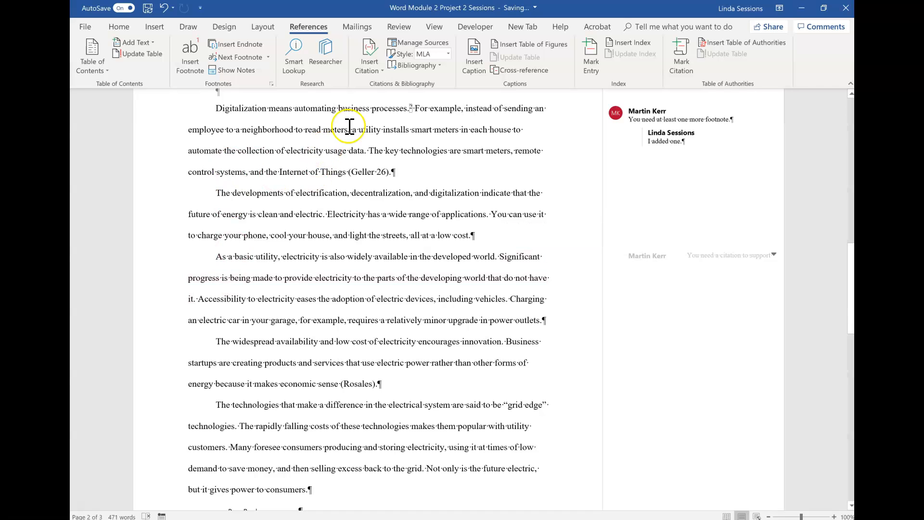
pyautogui.click(372, 62)
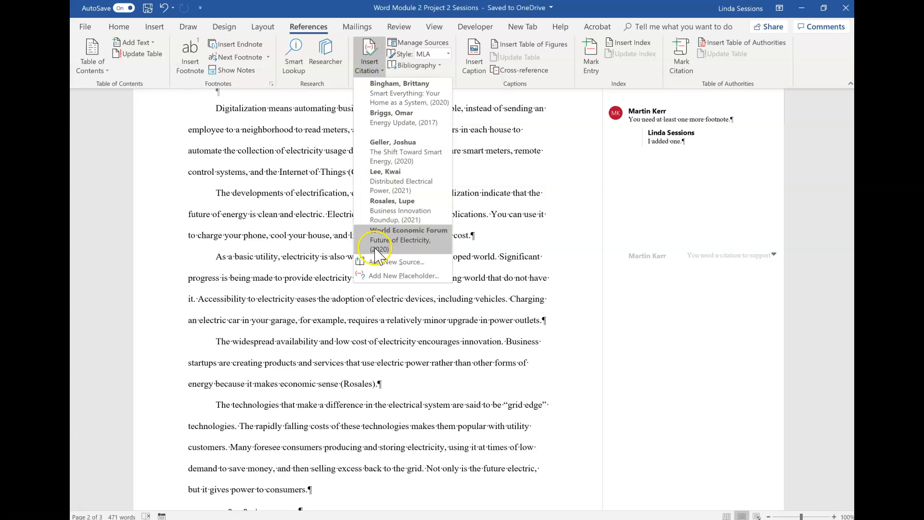
pyautogui.click(379, 266)
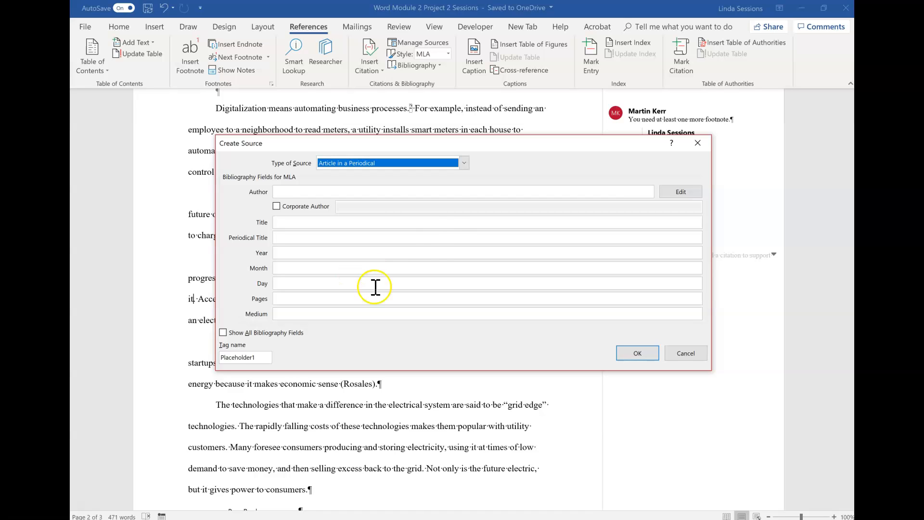
pyautogui.click(463, 162)
pyautogui.moveTo(463, 185); pyautogui.dragTo(463, 195)
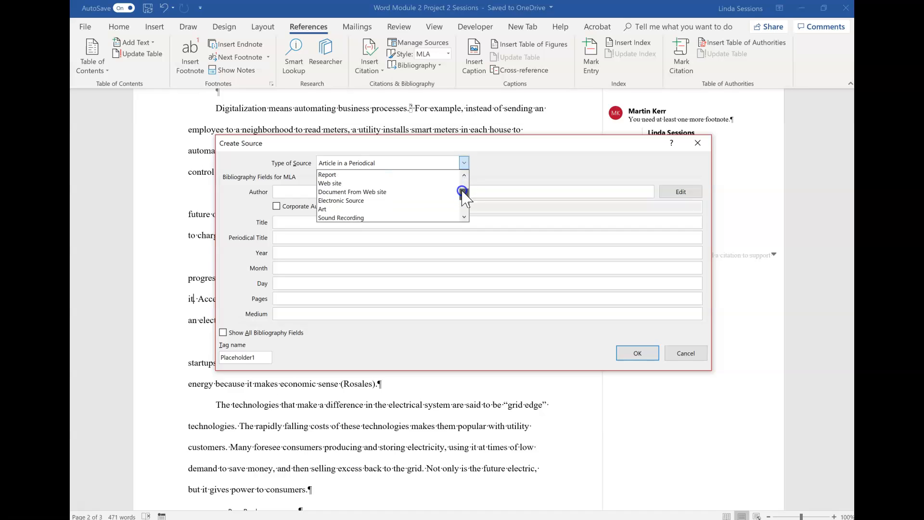
pyautogui.click(378, 184)
pyautogui.click(337, 189)
pyautogui.click(338, 189)
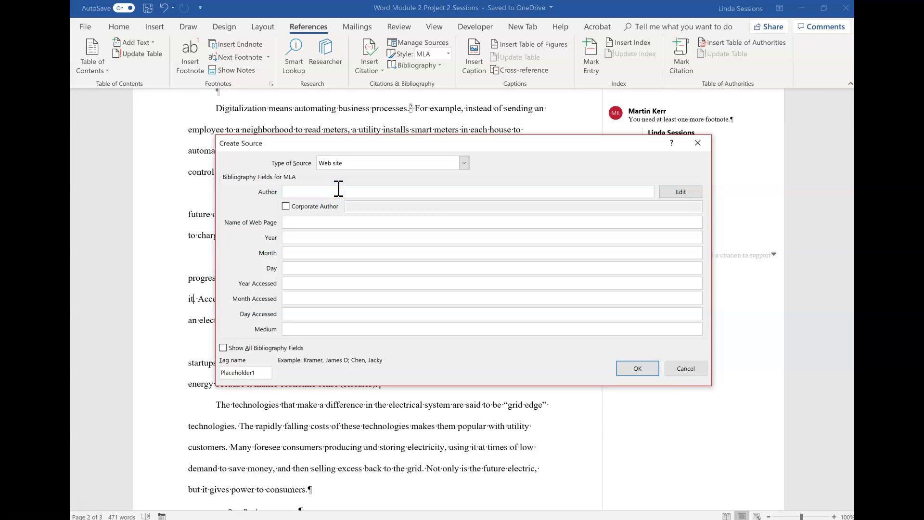
# Enter the author's name and the web page name "The Last Mile for Electricity" for the new source.
pyautogui.write('Yang, Tim')
pyautogui.press('Tab')
pyautogui.press('Tab')
pyautogui.press('Tab')
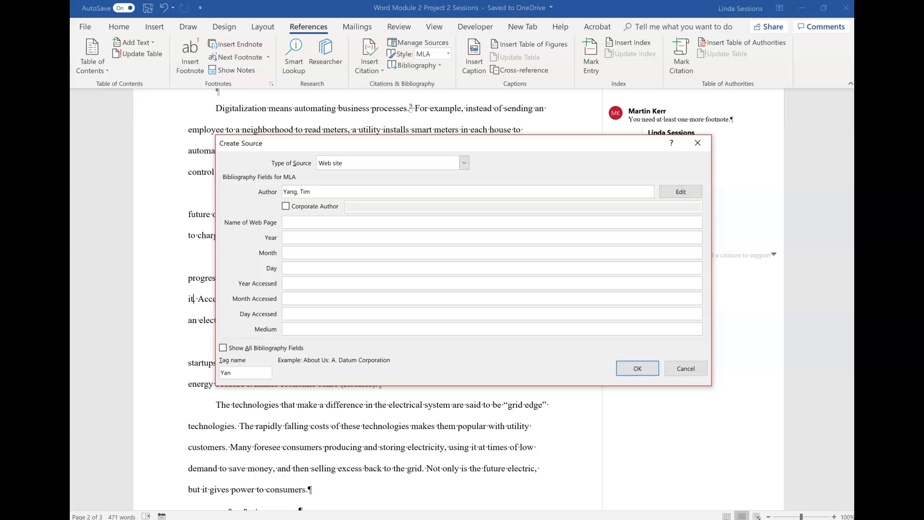
pyautogui.write('The Last Mile for Electricity')
pyautogui.press('Tab')
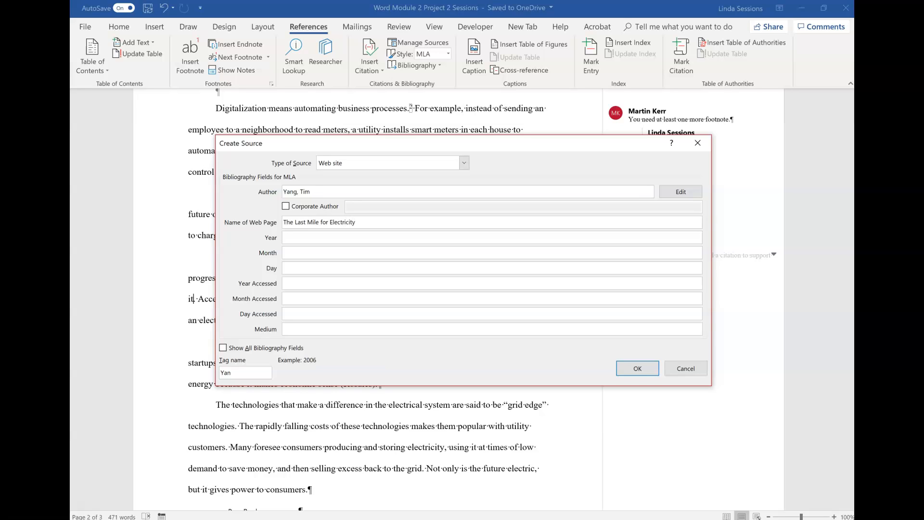
# Set the source's publication date to 2020 May 4, access date to 2021 April 2 and medium to Website, and insert the citation.
pyautogui.write('2020')
pyautogui.press('Tab')
pyautogui.write('May')
pyautogui.press('Tab')
pyautogui.press('Tab')
pyautogui.write('2021')
pyautogui.press('Tab')
pyautogui.write('April')
pyautogui.press('Tab')
pyautogui.write('2')
pyautogui.press('Tab')
pyautogui.write('Website')
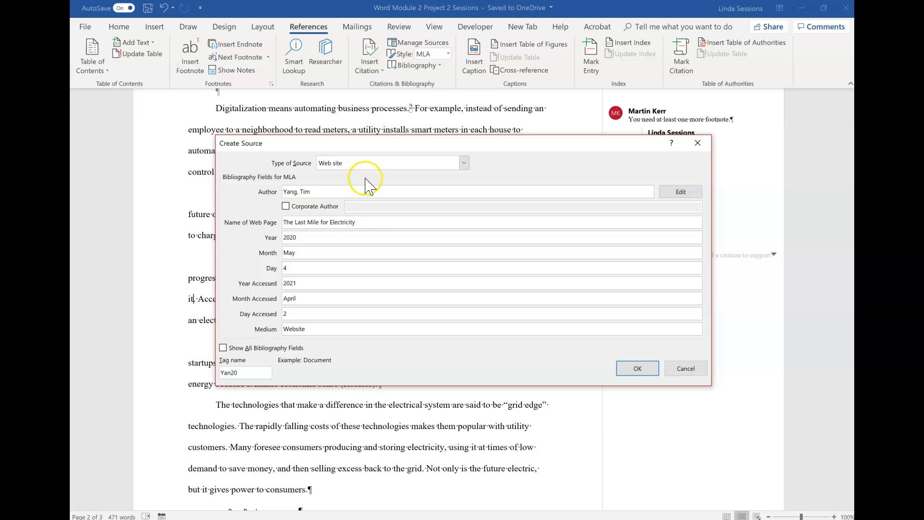
pyautogui.click(640, 370)
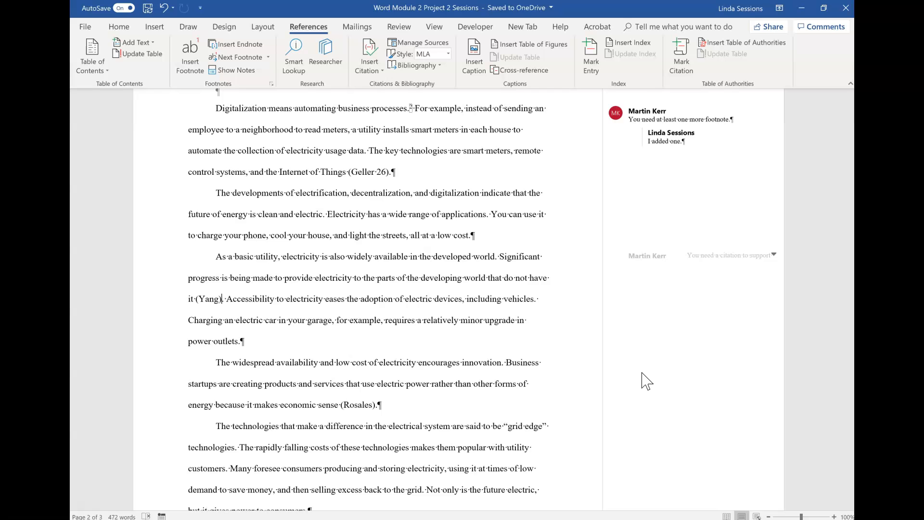
# Insert a citation placeholder after "customers" in the grid edge paragraph, naming it with the source author's surname.
pyautogui.scroll(-3, 646, 380)
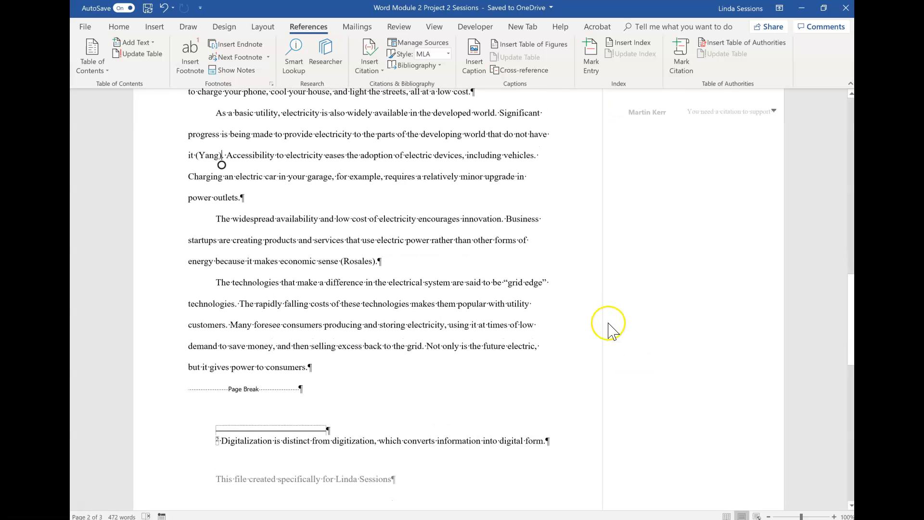
pyautogui.click(227, 325)
pyautogui.click(368, 67)
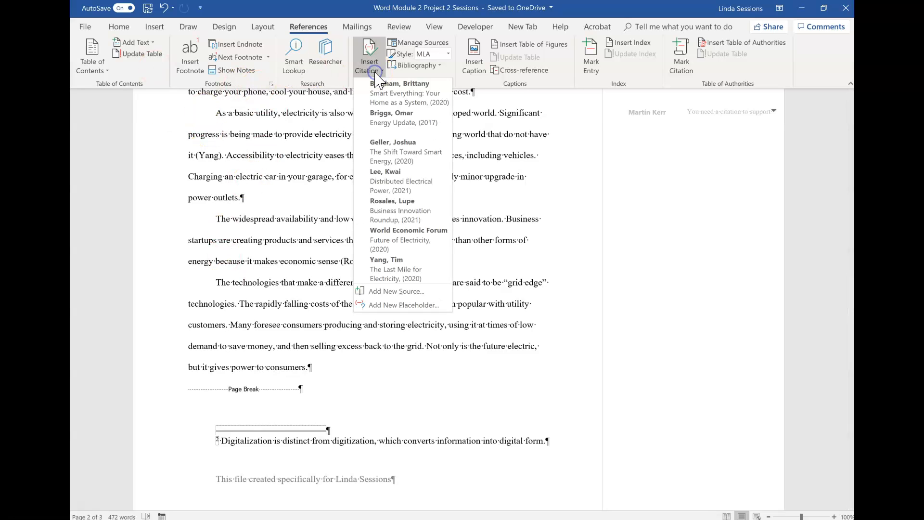
pyautogui.click(386, 305)
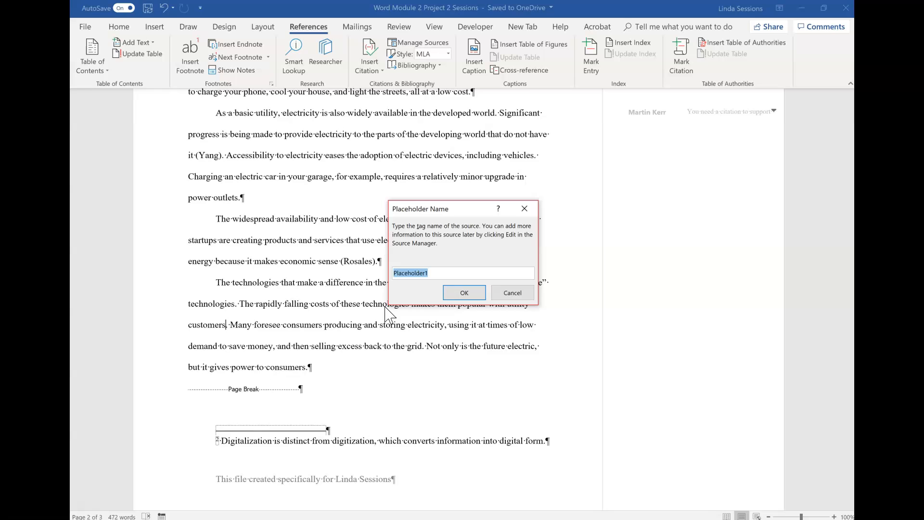
pyautogui.write('Moyes')
pyautogui.click(393, 310)
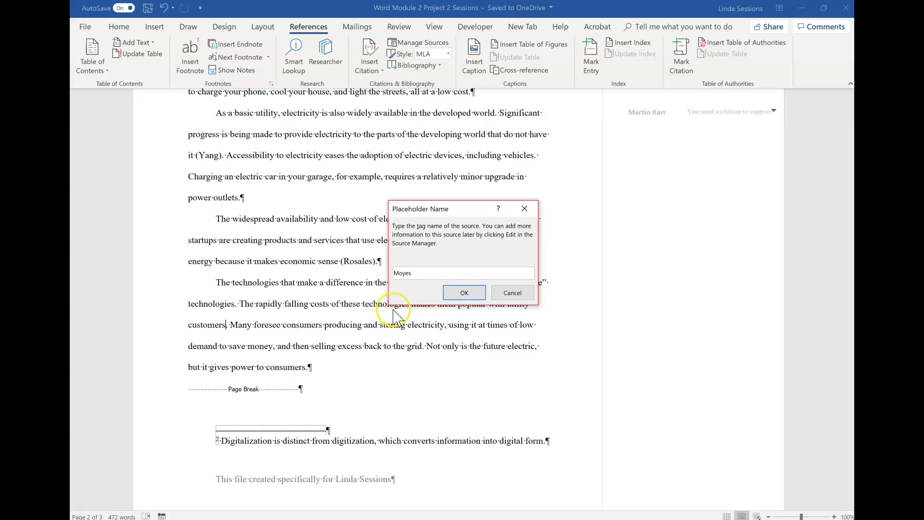
pyautogui.click(464, 292)
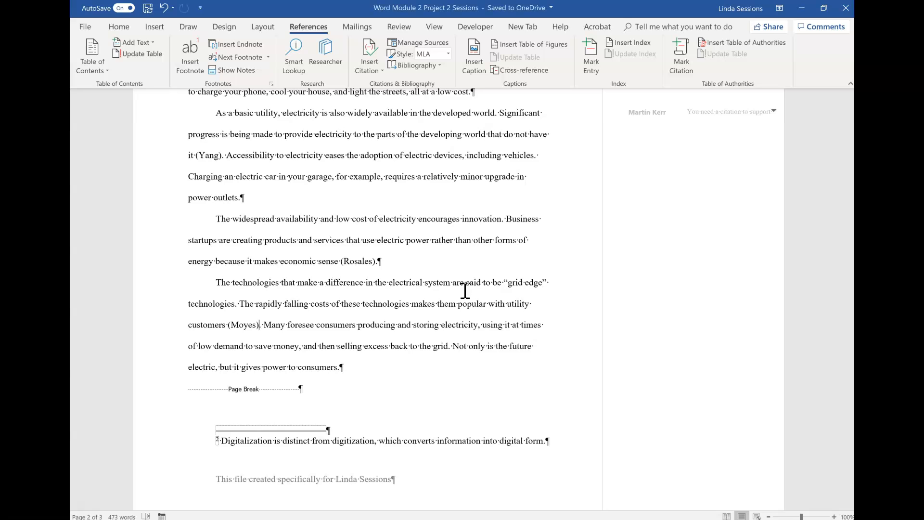
# Delete the uncited 2017 source "Energy Update" from the document's current source list.
pyautogui.click(412, 44)
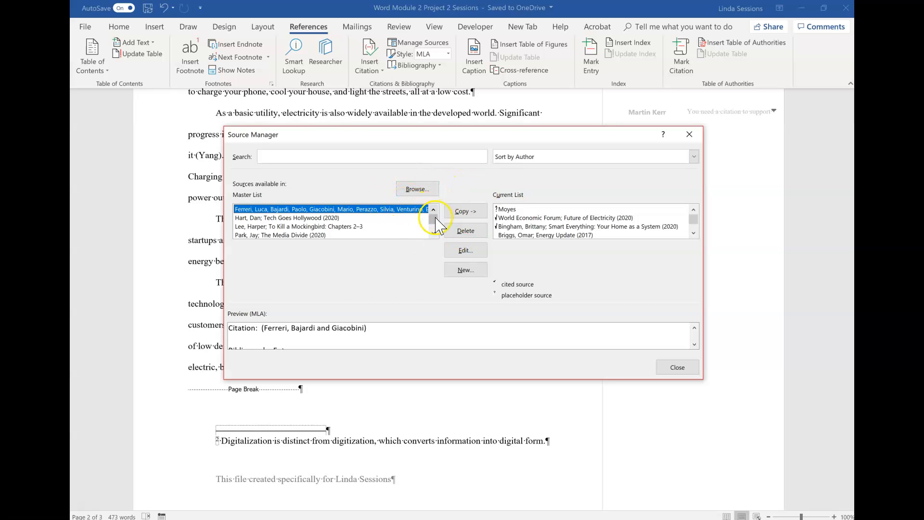
pyautogui.moveTo(433, 221)
pyautogui.mouseDown()
pyautogui.moveTo(433, 236)
pyautogui.moveTo(433, 215)
pyautogui.mouseUp()
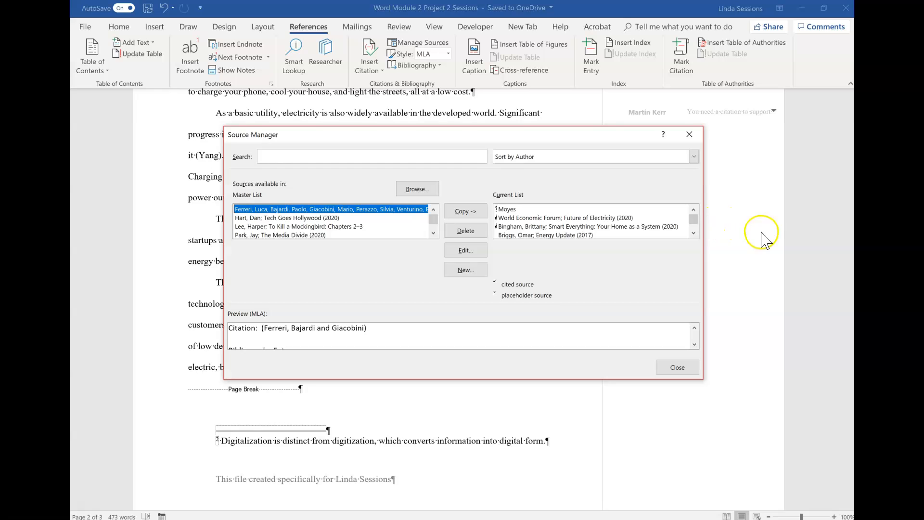
pyautogui.moveTo(693, 220)
pyautogui.mouseDown()
pyautogui.moveTo(693, 237)
pyautogui.moveTo(693, 220)
pyautogui.mouseUp()
pyautogui.click(693, 209)
pyautogui.click(585, 234)
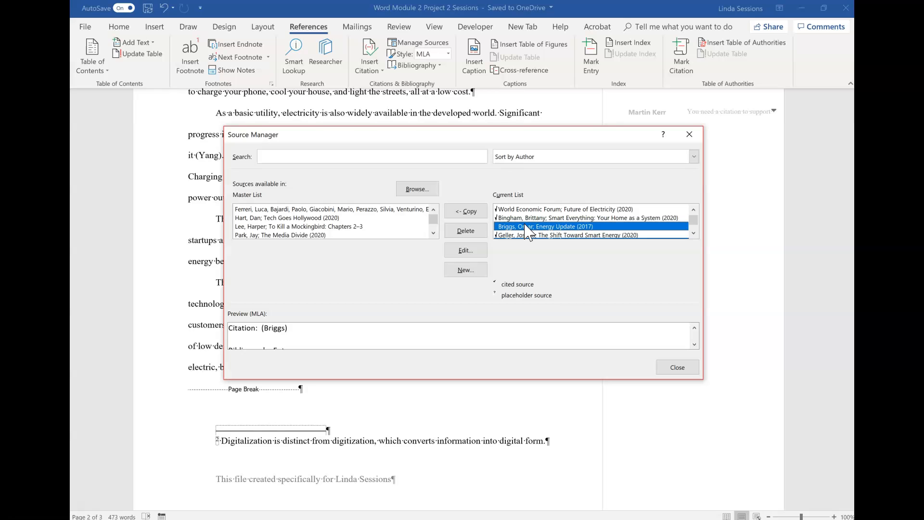
pyautogui.click(462, 231)
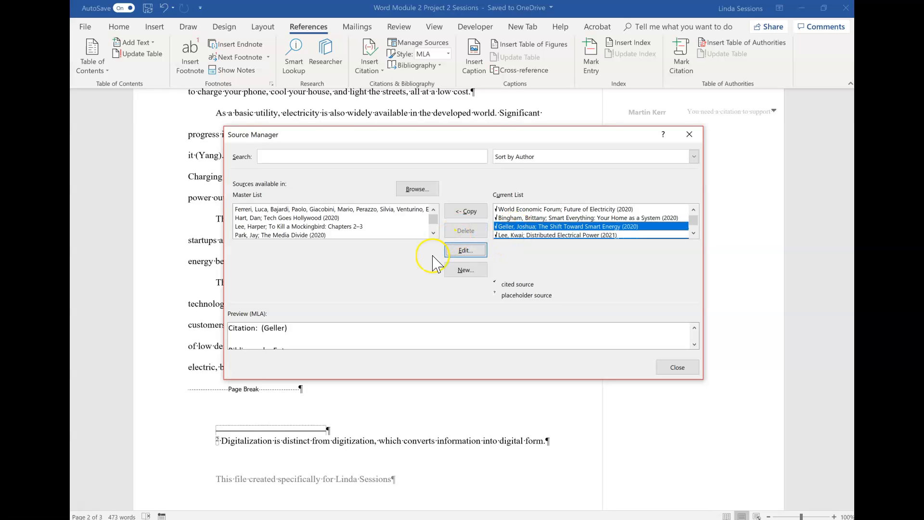
pyautogui.click(676, 368)
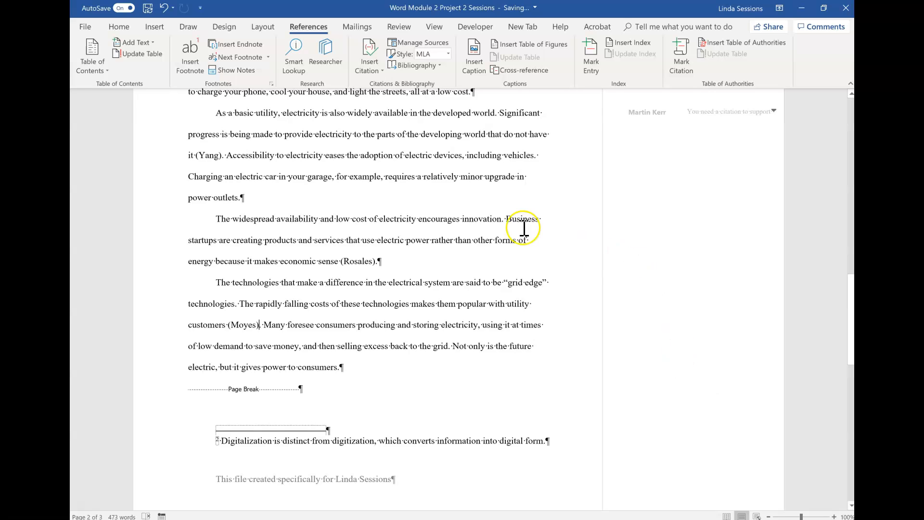
# Replace all occurrences of "developments" with "trends" throughout the document.
pyautogui.click(120, 26)
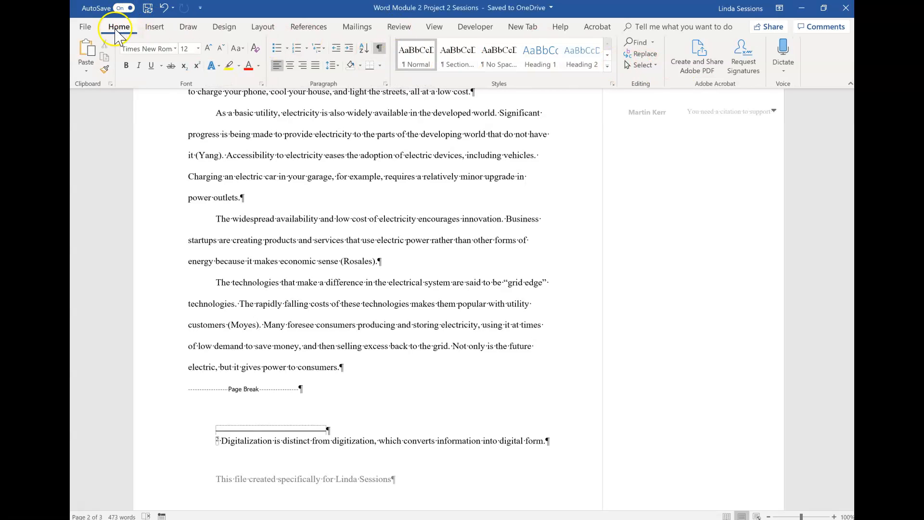
pyautogui.click(641, 55)
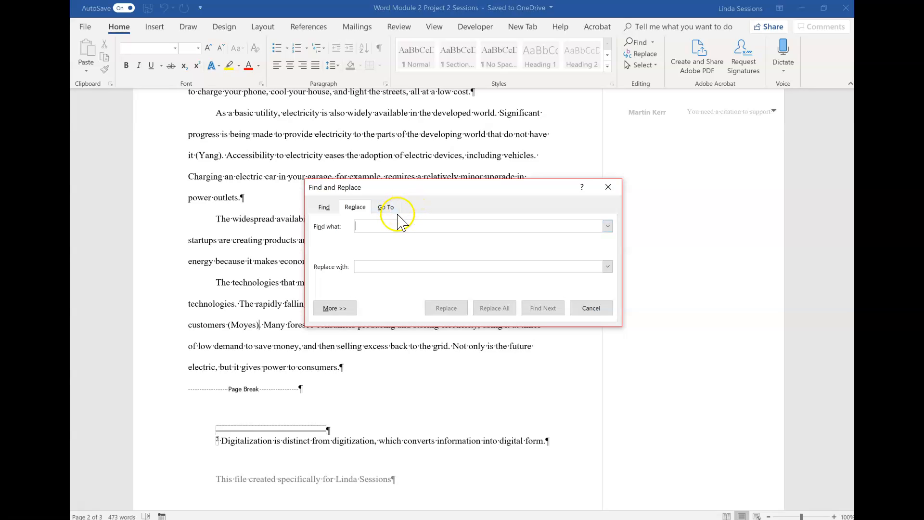
pyautogui.click(387, 228)
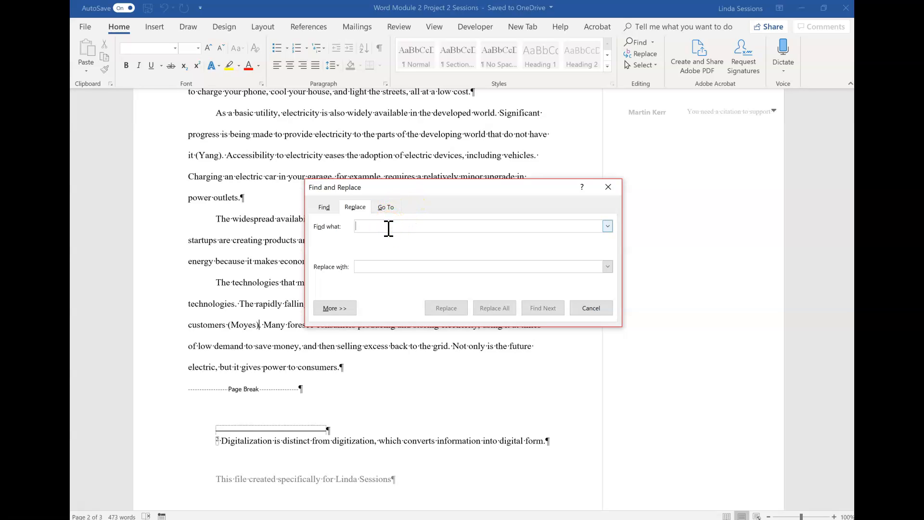
pyautogui.write('developments')
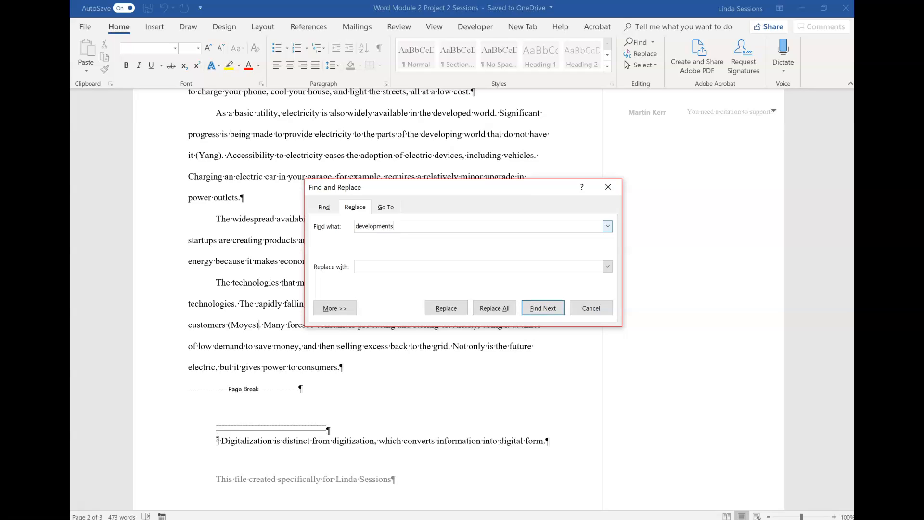
pyautogui.click(373, 266)
pyautogui.write('trends')
pyautogui.click(495, 306)
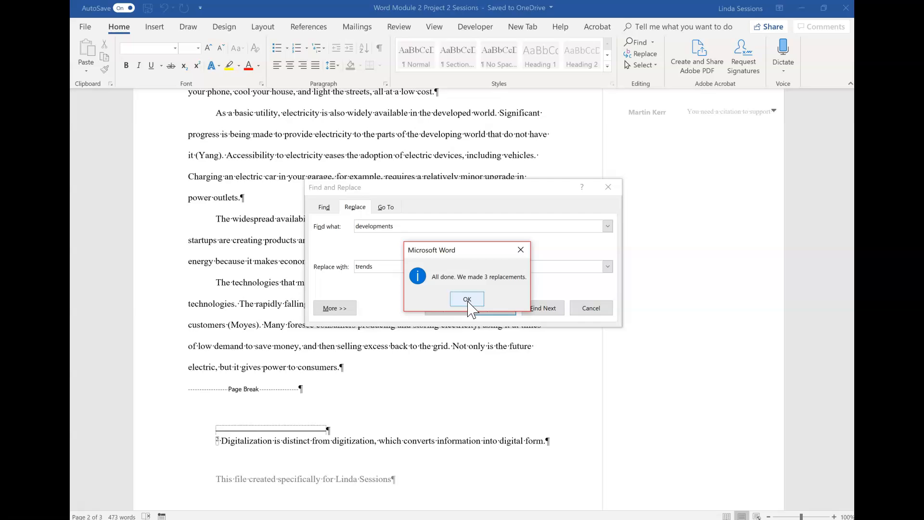
pyautogui.click(467, 300)
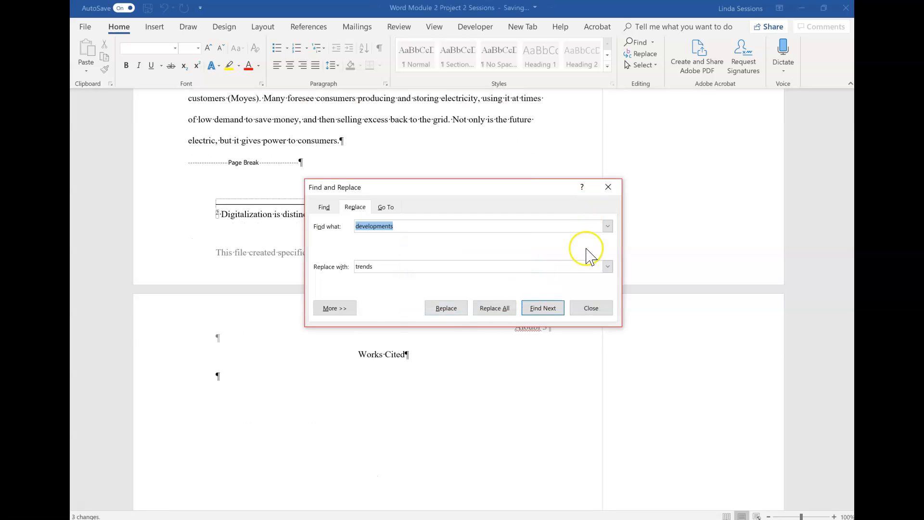
pyautogui.click(593, 309)
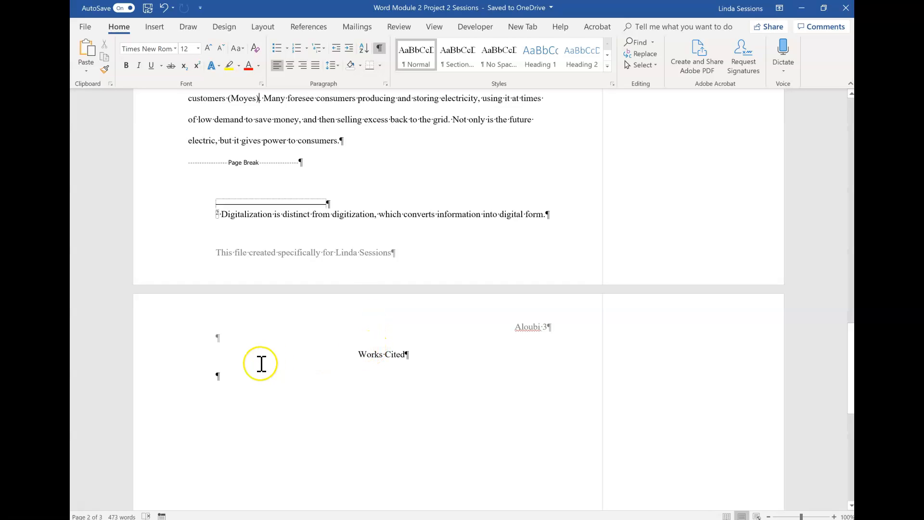
# Insert a bibliography without a built-in heading in the blank paragraph below the "Works Cited" title.
pyautogui.click(221, 375)
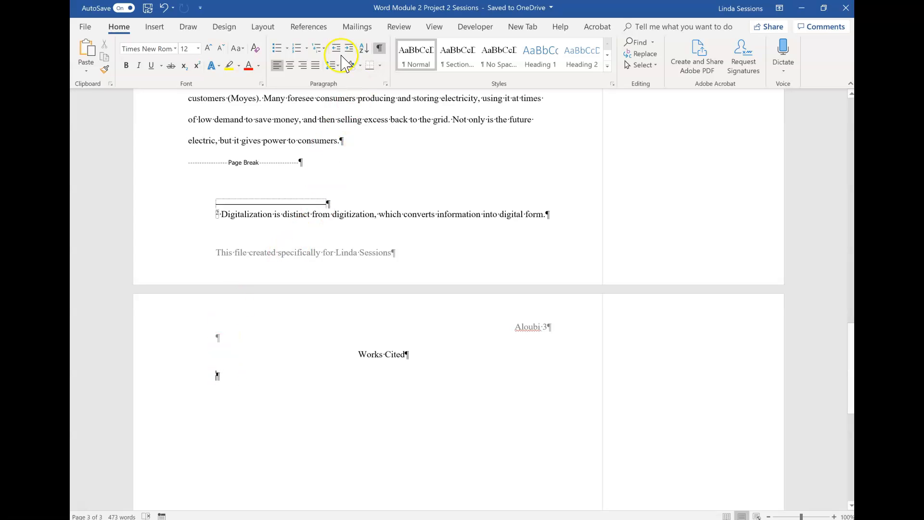
pyautogui.click(300, 28)
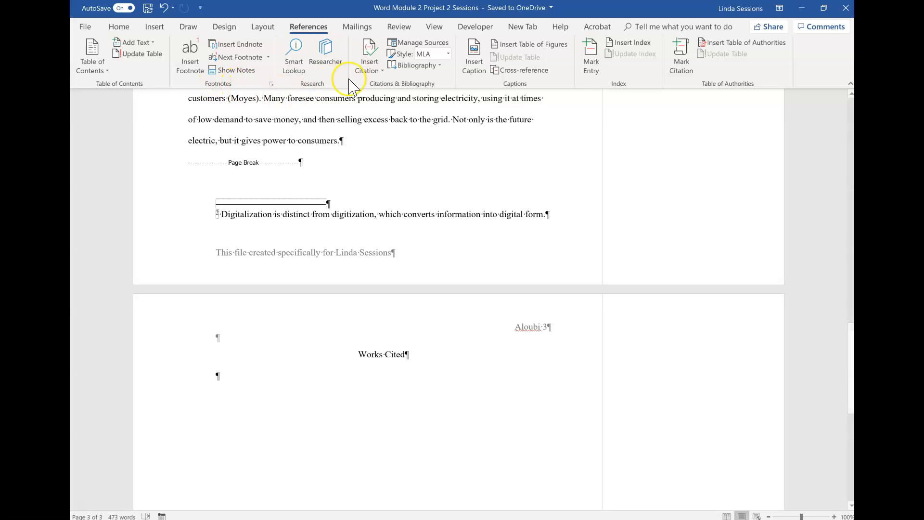
pyautogui.click(441, 65)
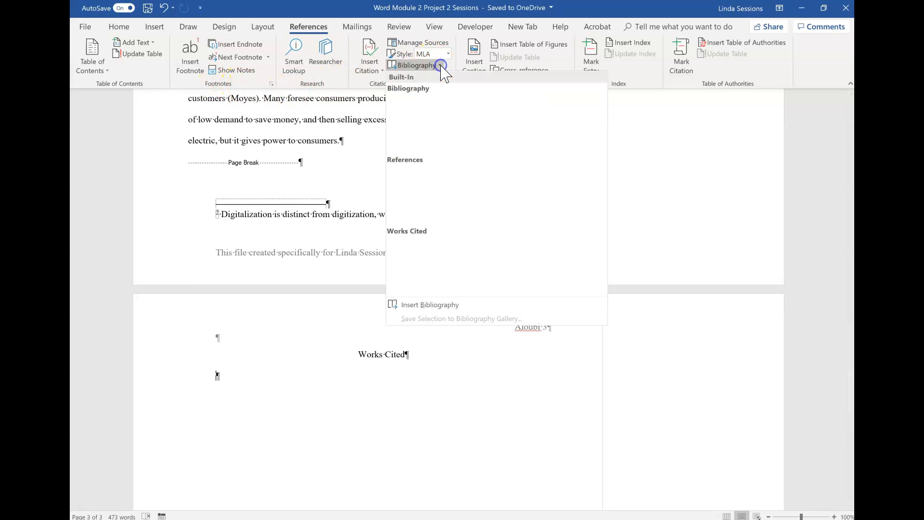
pyautogui.click(421, 308)
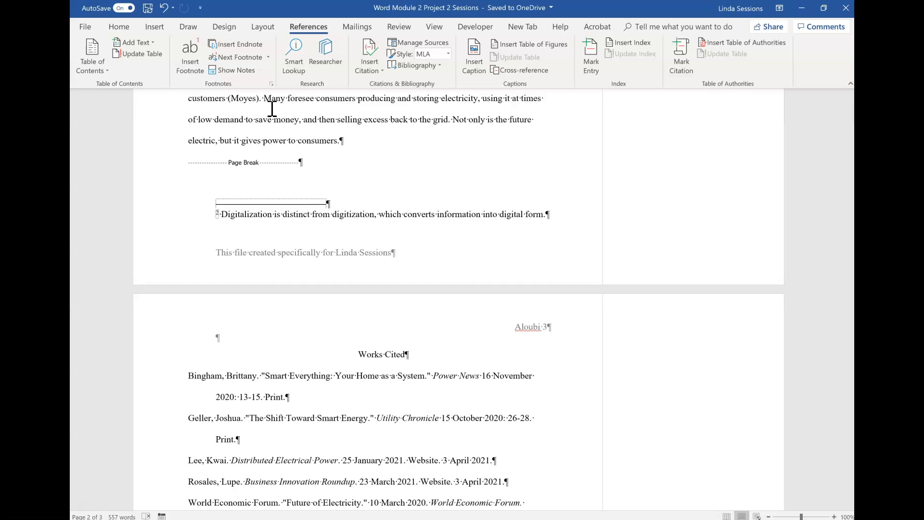
# Review the finished paper from the body text through the end of the Works Cited page.
pyautogui.scroll(20, 272, 109)
pyautogui.scroll(-4, 271, 109)
pyautogui.scroll(-15, 366, 298)
pyautogui.scroll(-13, 366, 299)
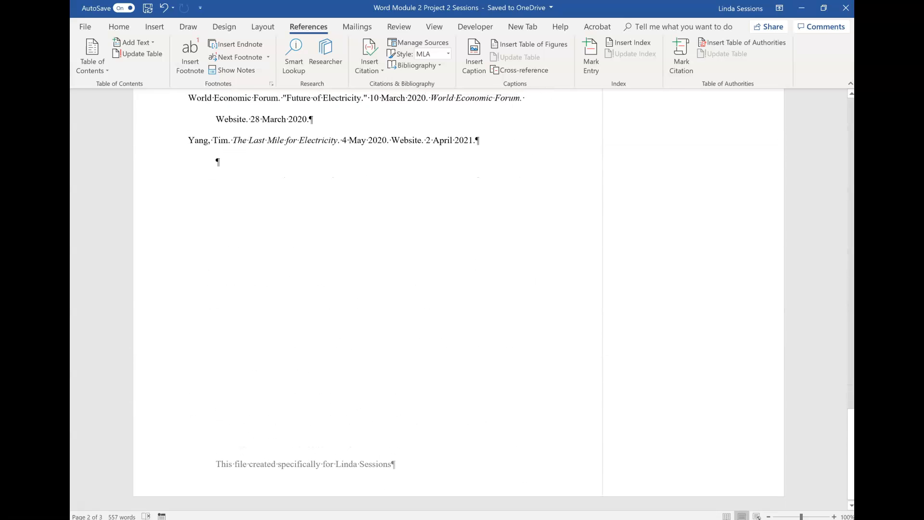